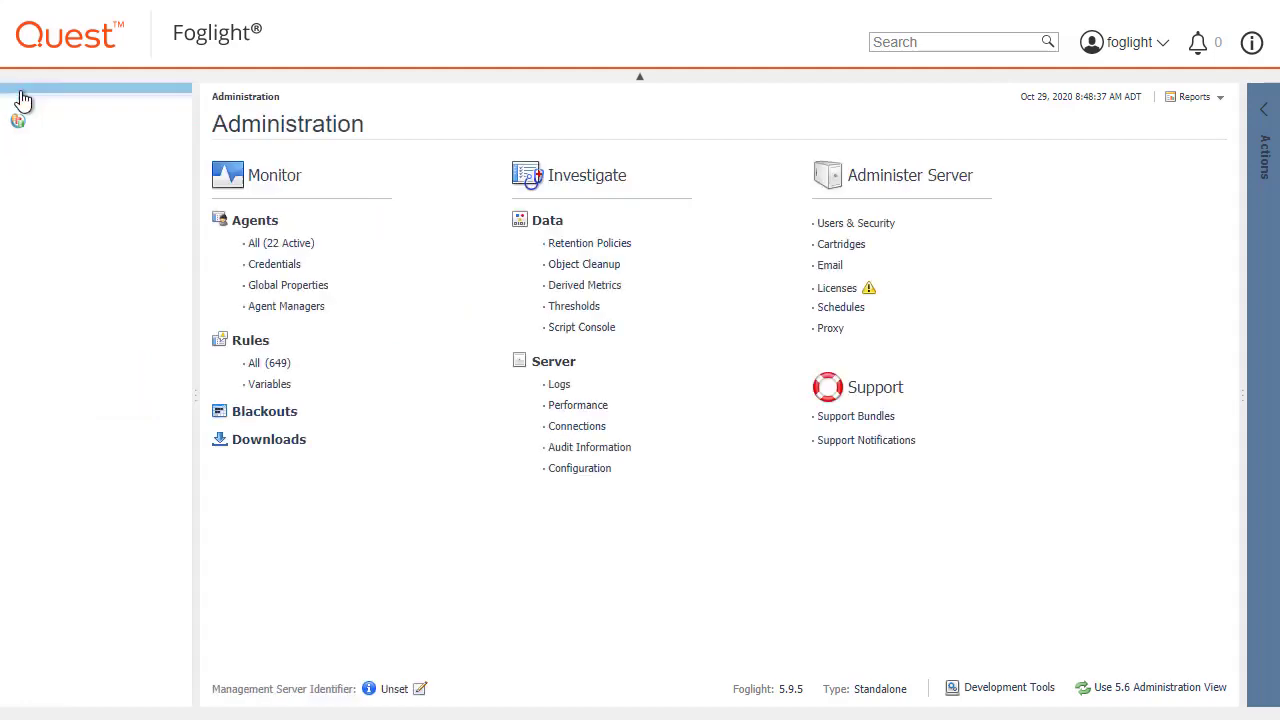
# - Open the Agents dashboard under Administration > Management Server and review the outstanding alarms for all hosts
pyautogui.click(80, 134)
pyautogui.click(69, 200)
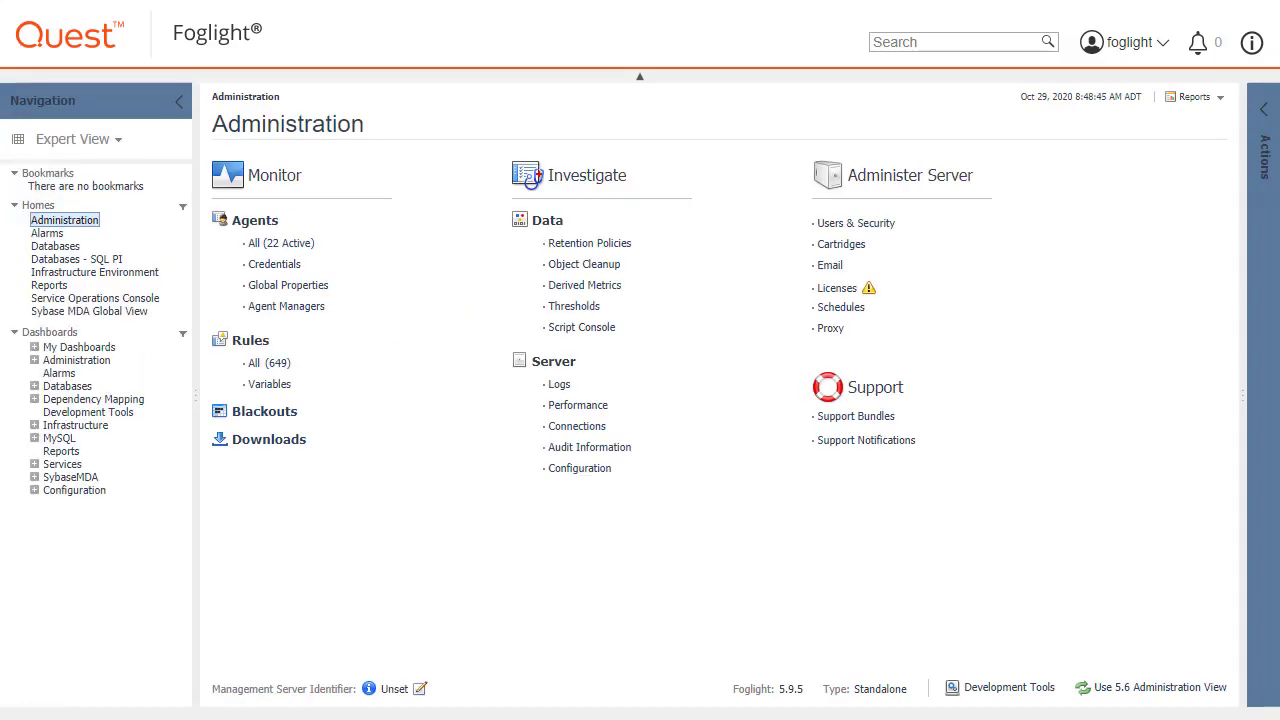
pyautogui.click(34, 360)
pyautogui.click(46, 438)
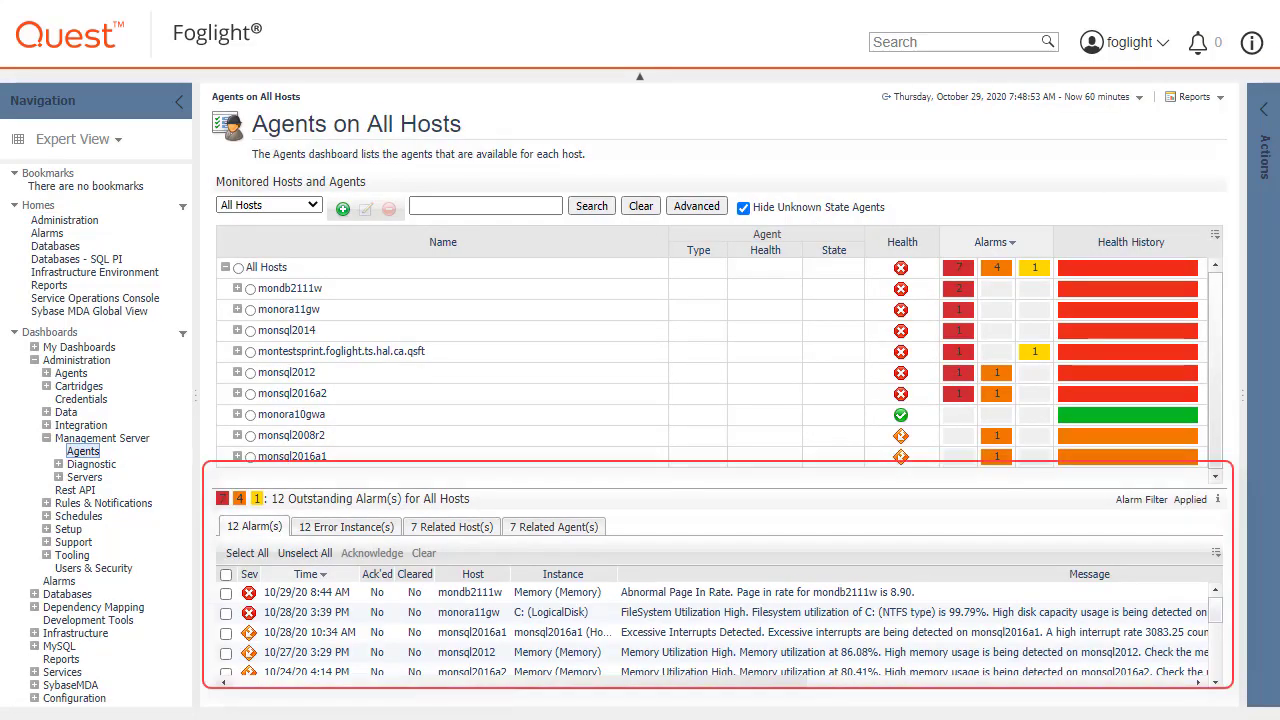
# - View the database alarms for all instances, and open the MONSQL2008R2 overview to examine its alarms summary
pyautogui.click(55, 246)
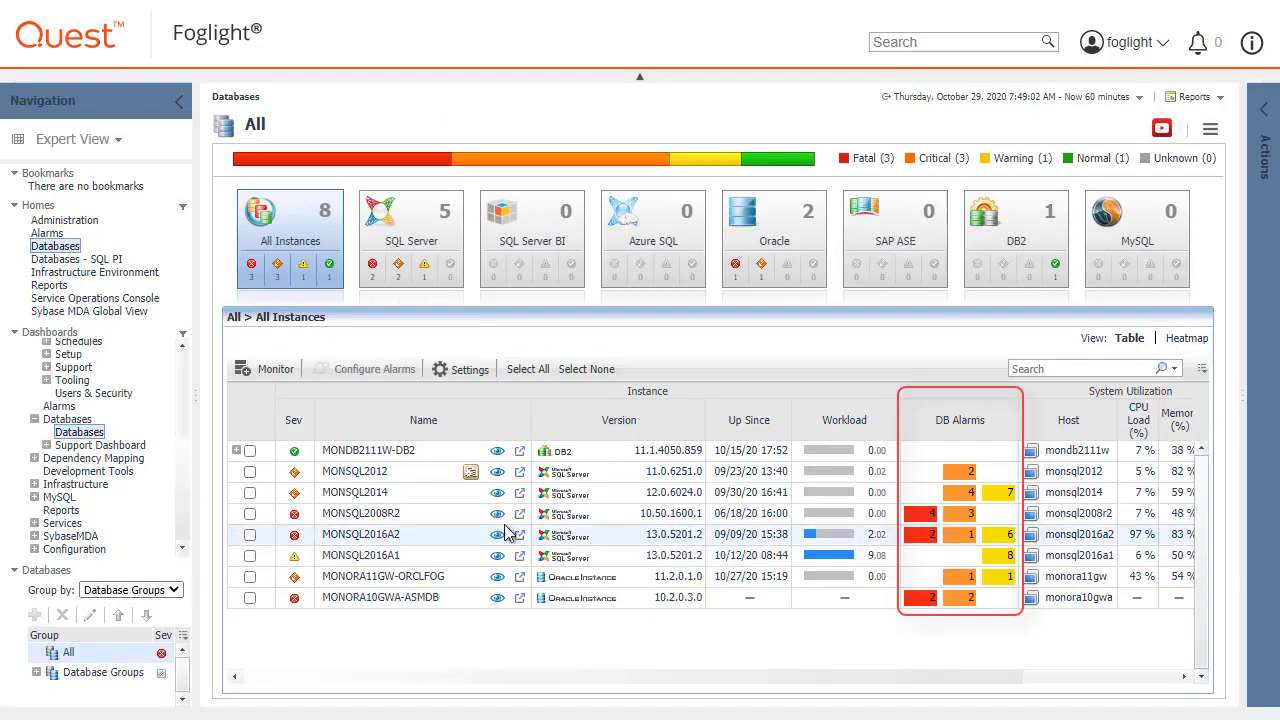
pyautogui.click(521, 515)
pyautogui.click(563, 535)
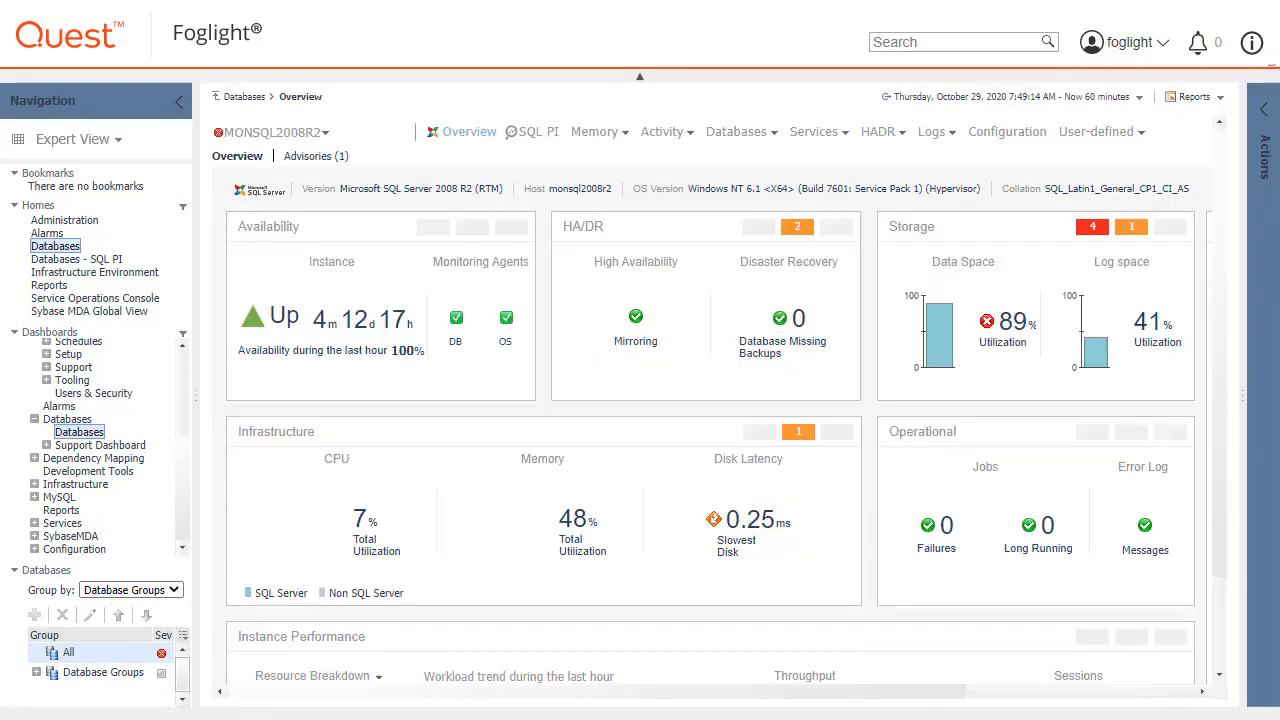
pyautogui.moveTo(475, 700); pyautogui.dragTo(666, 700)
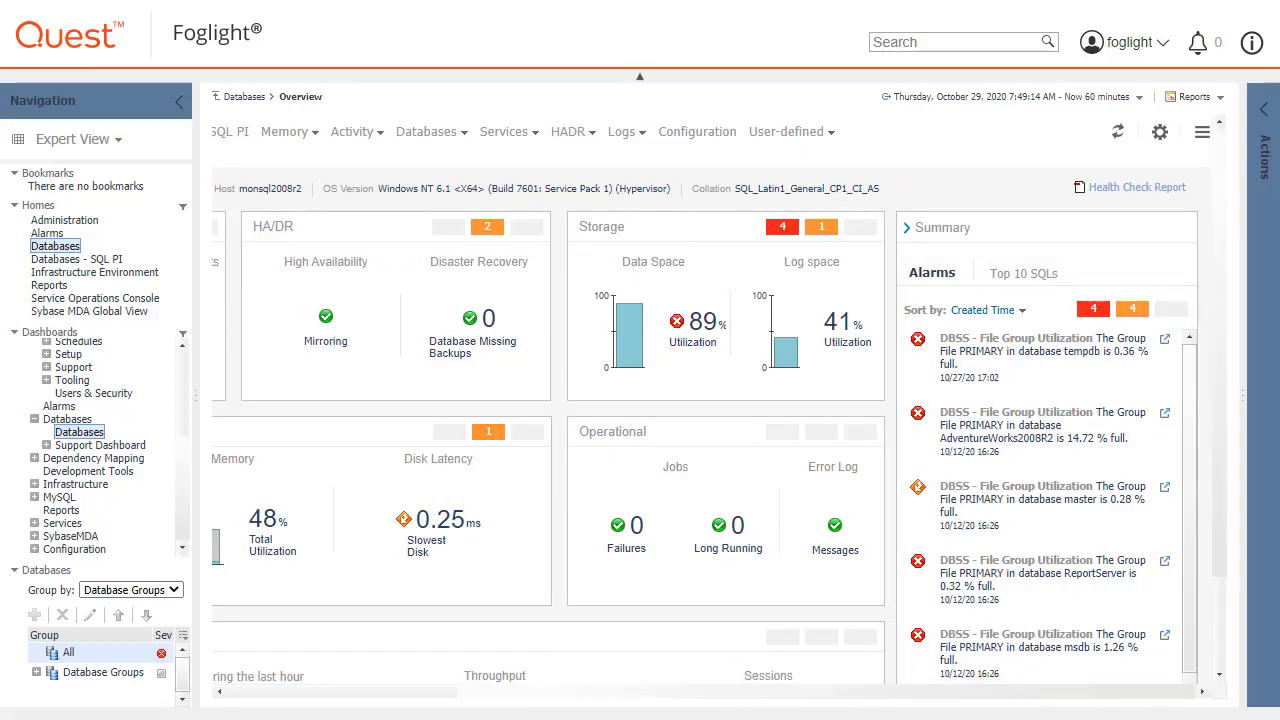
# - Review service alarms in the Service Details, Service Levels and Service Operations Console dashboards
pyautogui.click(34, 523)
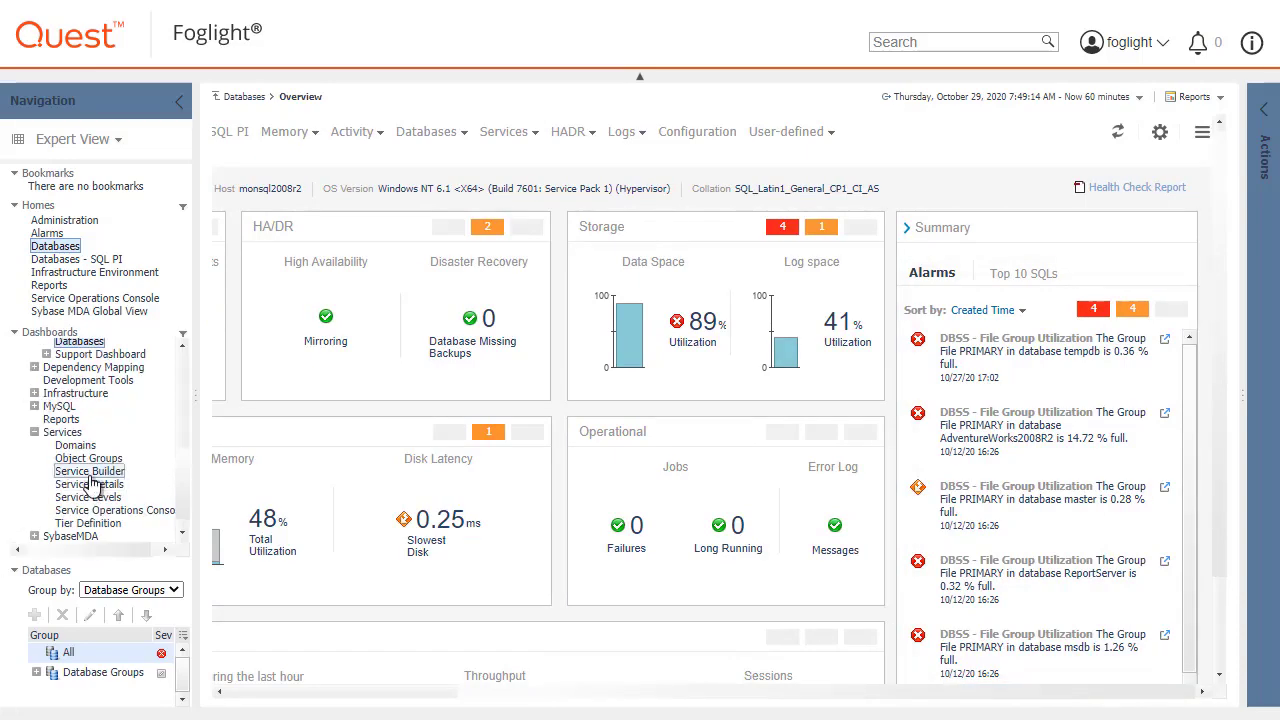
pyautogui.click(90, 484)
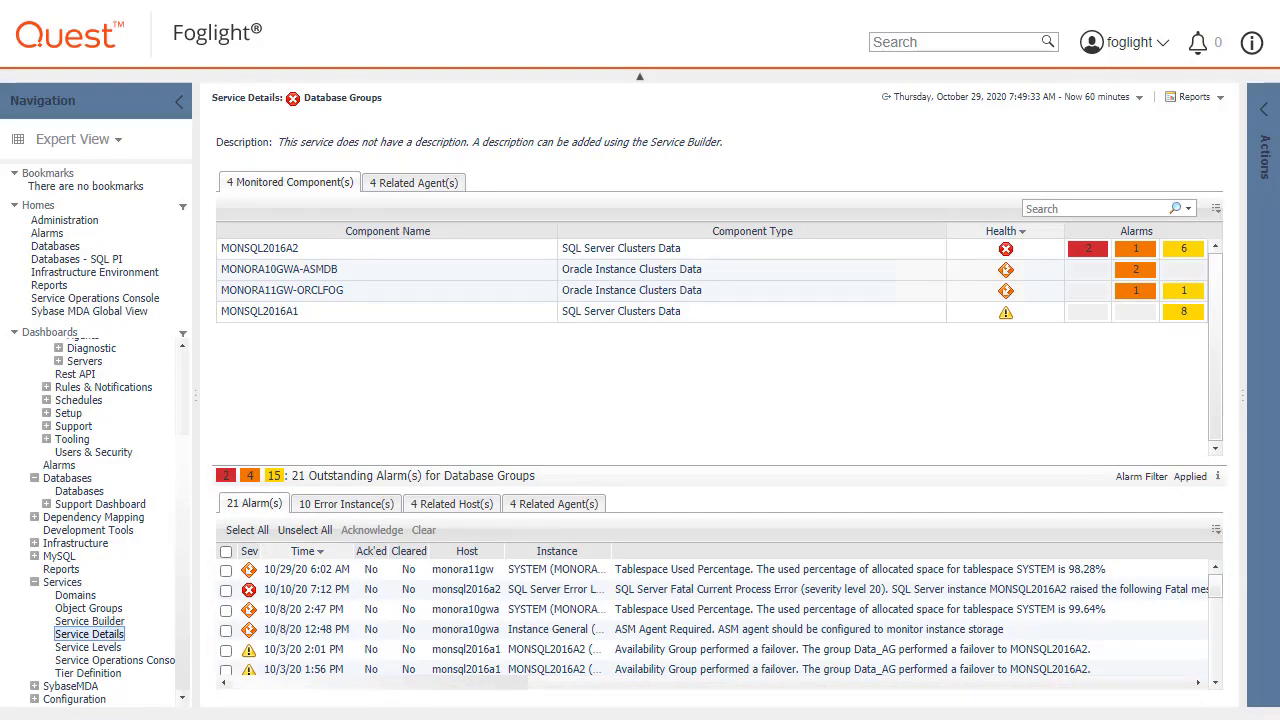
pyautogui.click(62, 647)
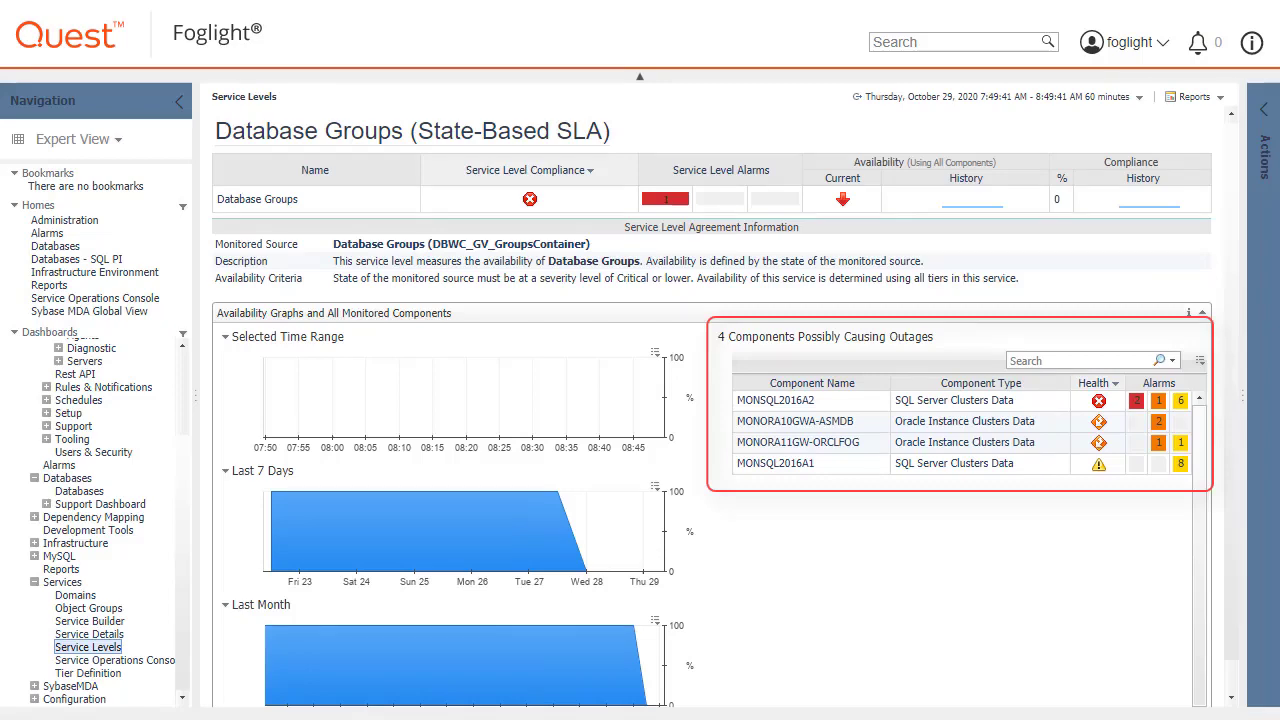
pyautogui.click(80, 661)
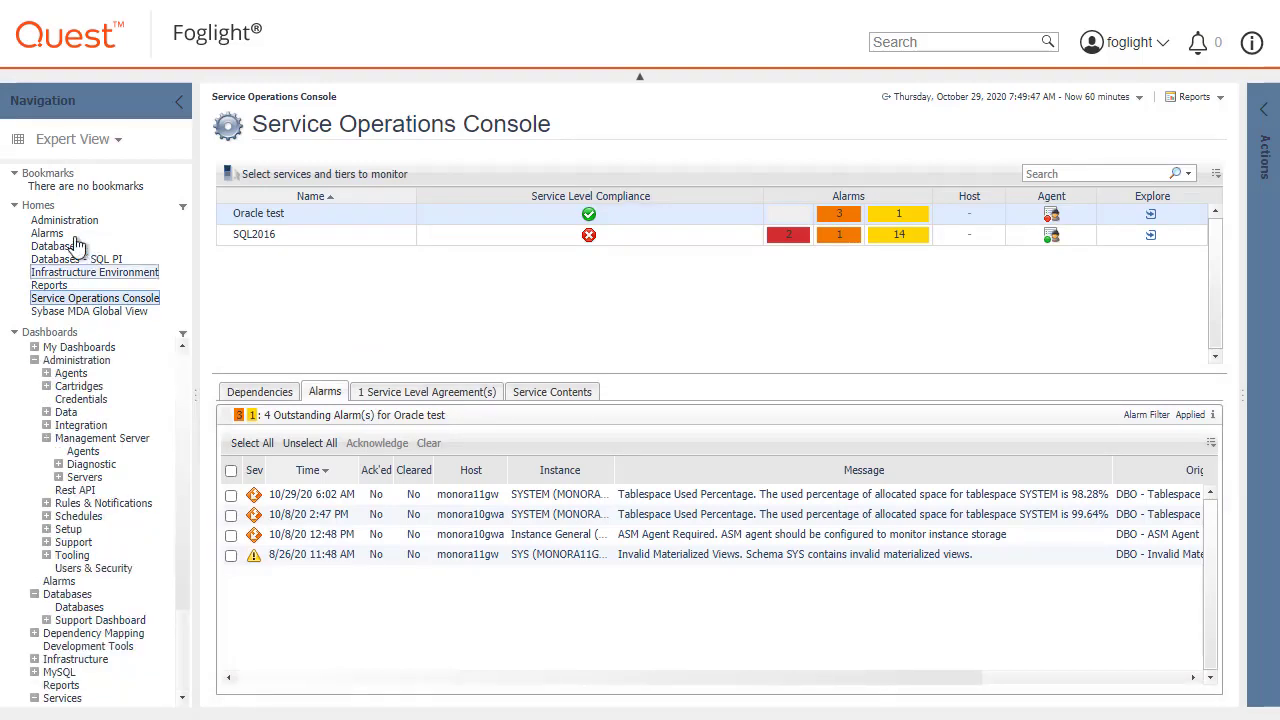
# - Open the Alarms dashboard and collapse the navigation area to widen the alarm list
pyautogui.click(47, 233)
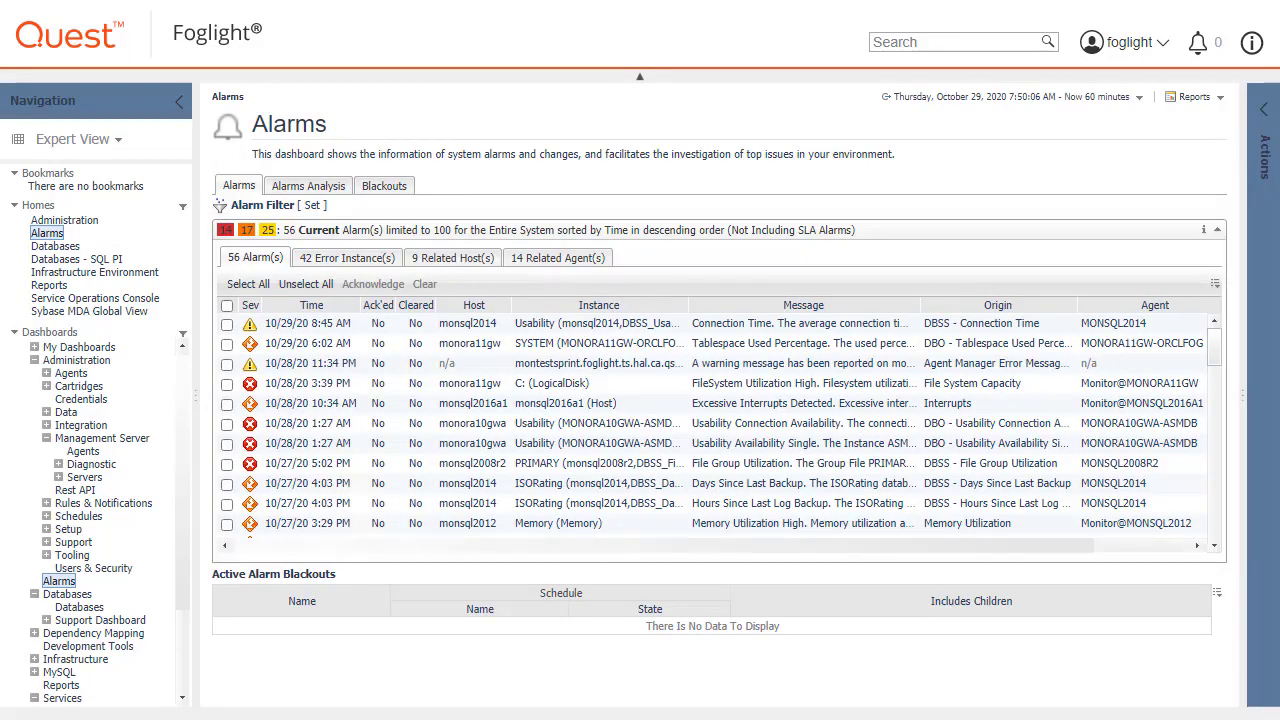
pyautogui.click(178, 102)
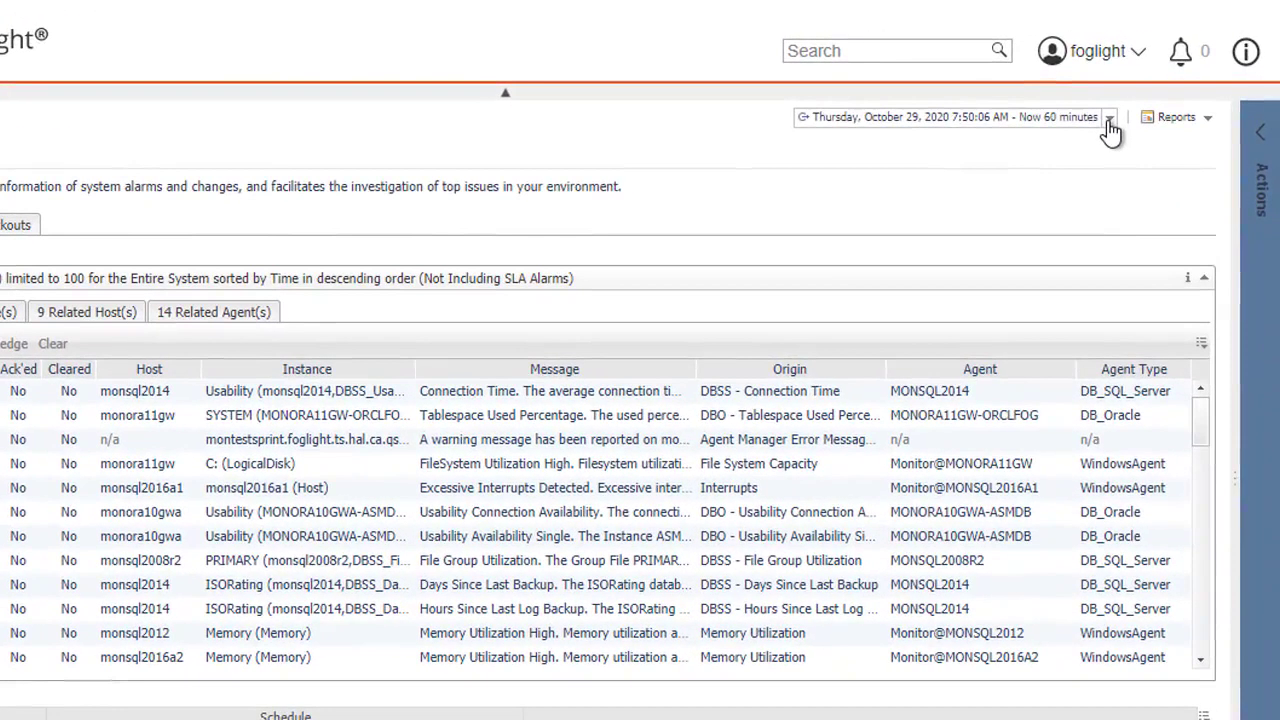
# - Move the alarm time window back and forth along the timeline, and extend its end to a later time
pyautogui.click(1108, 119)
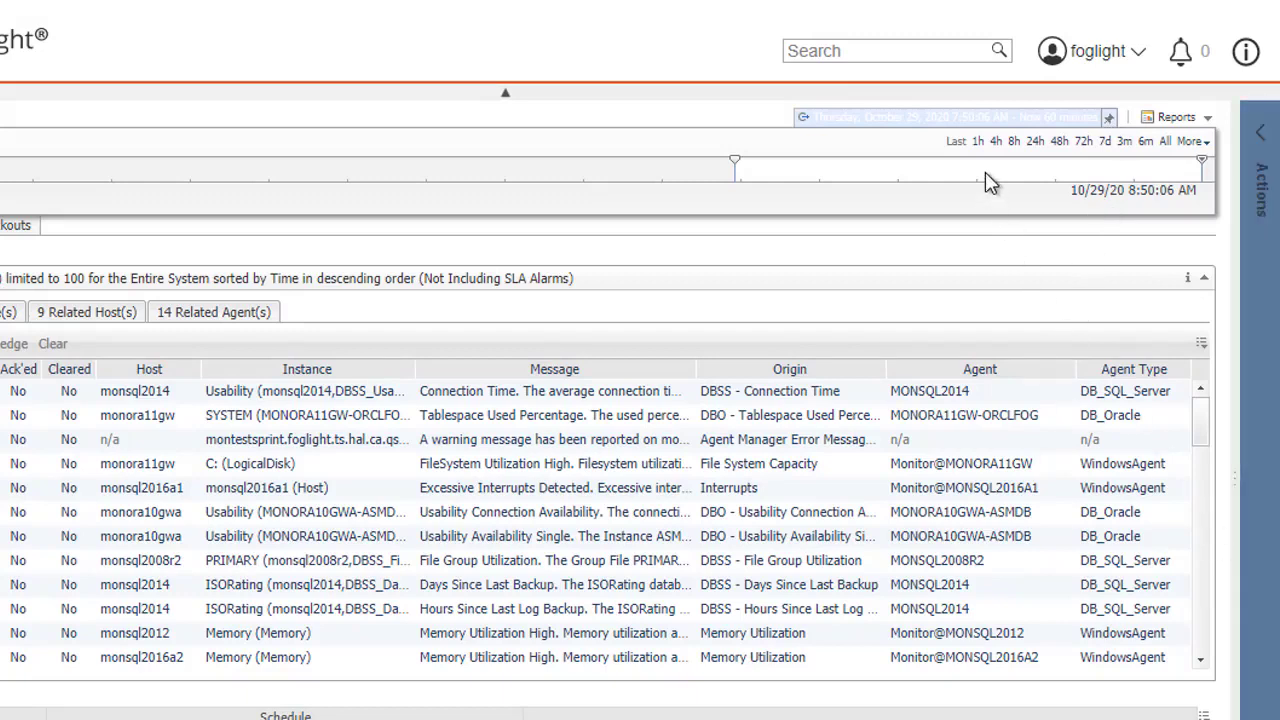
pyautogui.moveTo(991, 186); pyautogui.dragTo(503, 314)
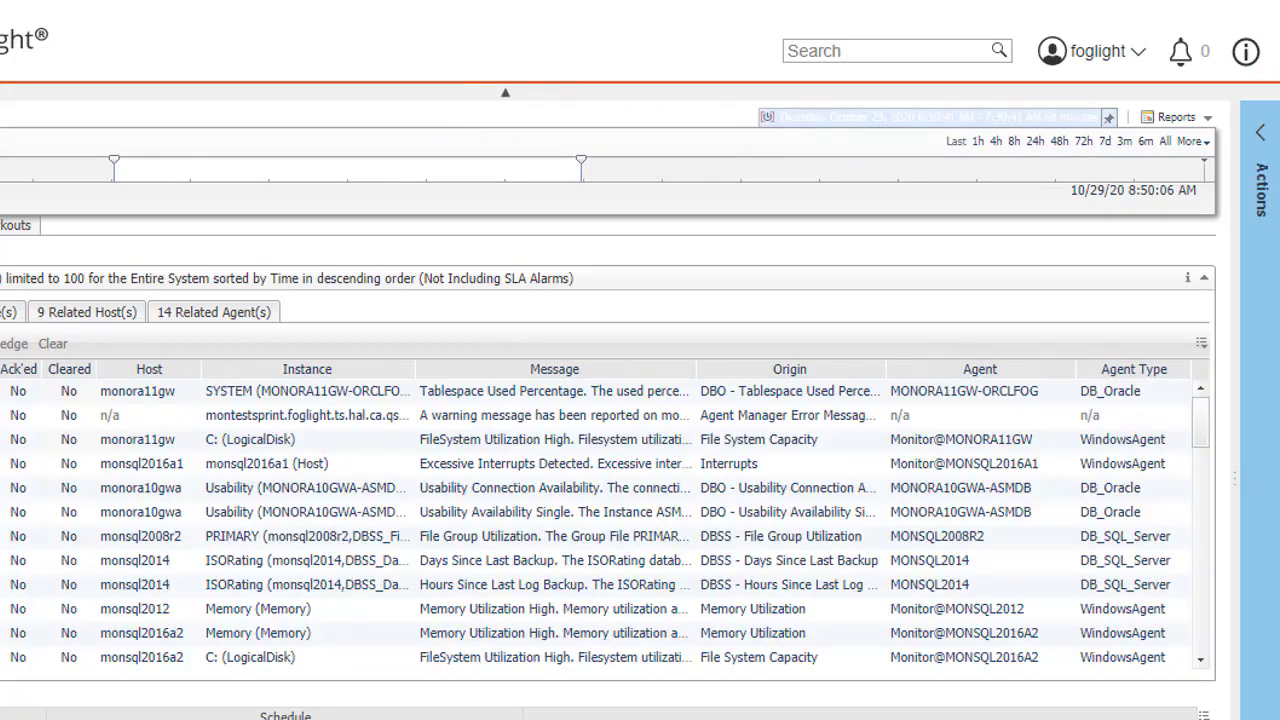
pyautogui.moveTo(431, 177); pyautogui.dragTo(1111, 320)
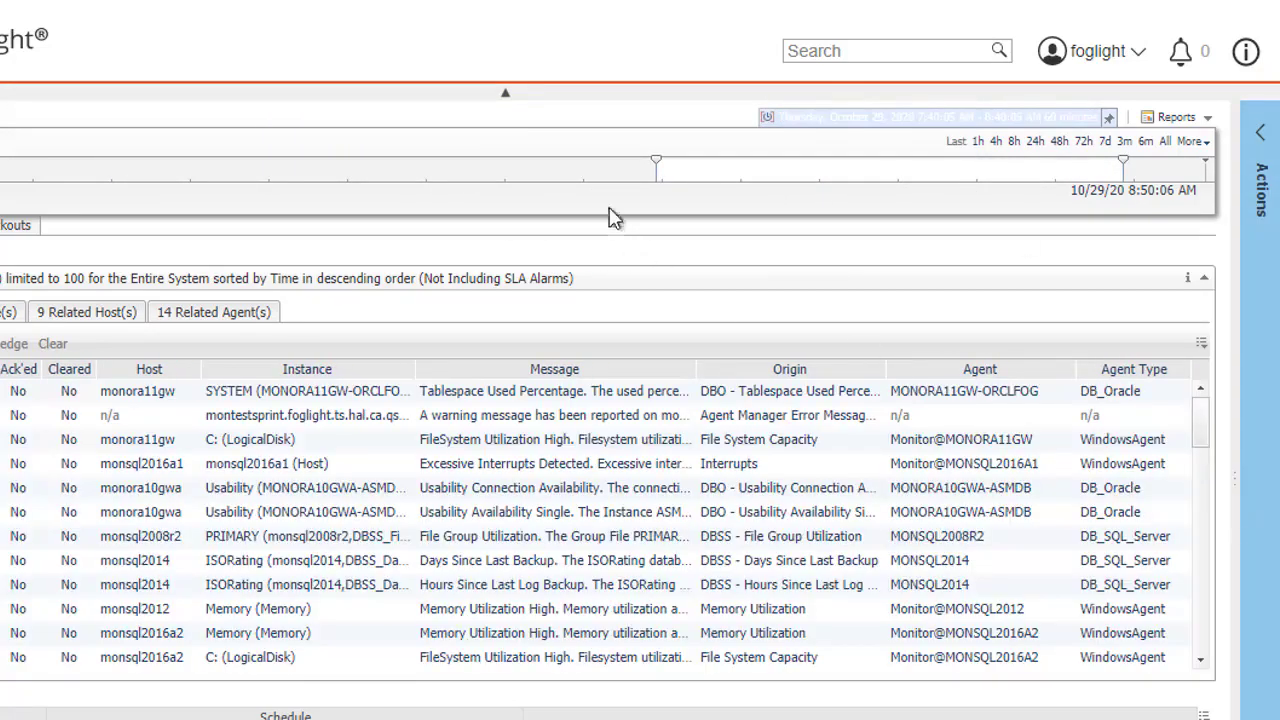
pyautogui.moveTo(654, 158); pyautogui.dragTo(240, 160)
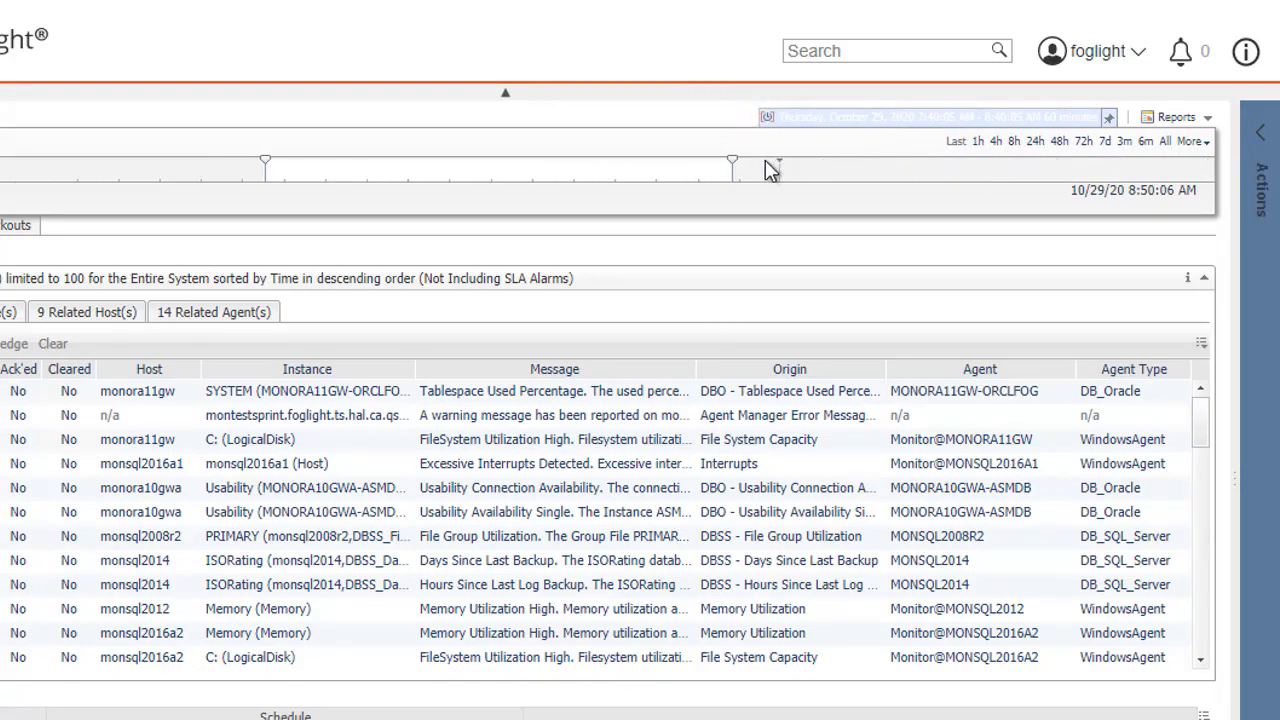
pyautogui.moveTo(733, 161)
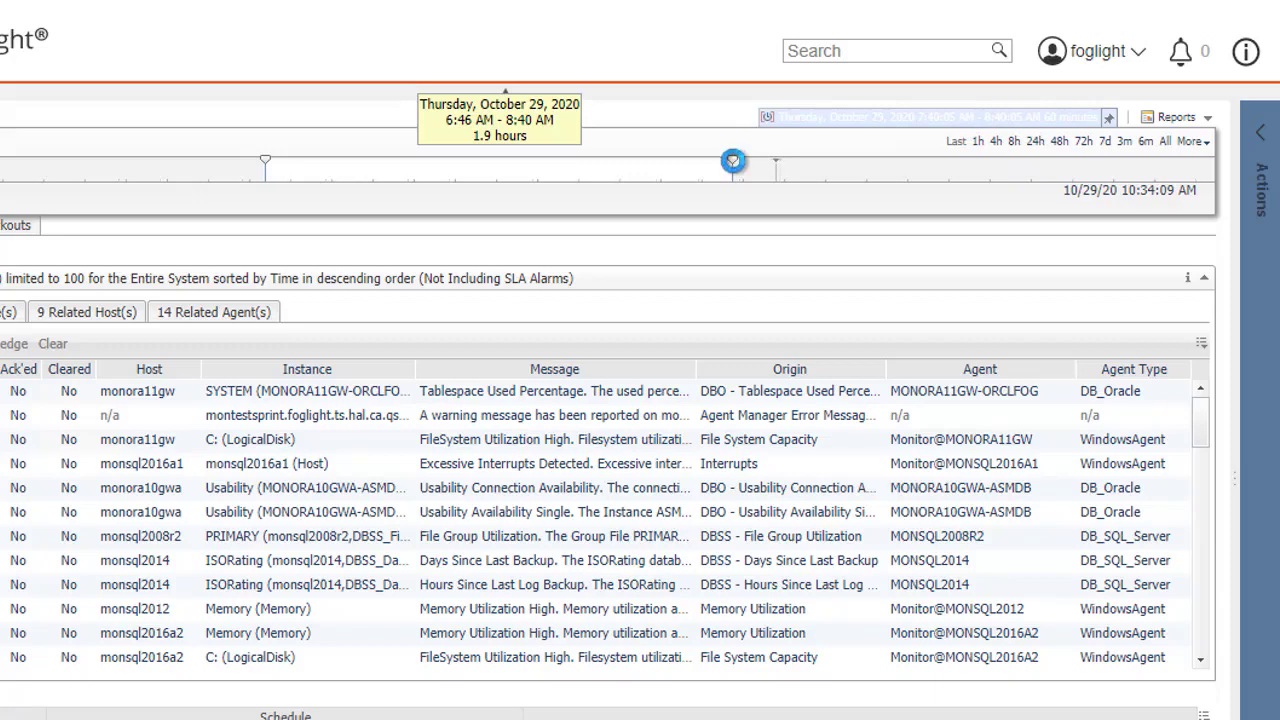
pyautogui.moveTo(733, 161); pyautogui.dragTo(945, 161)
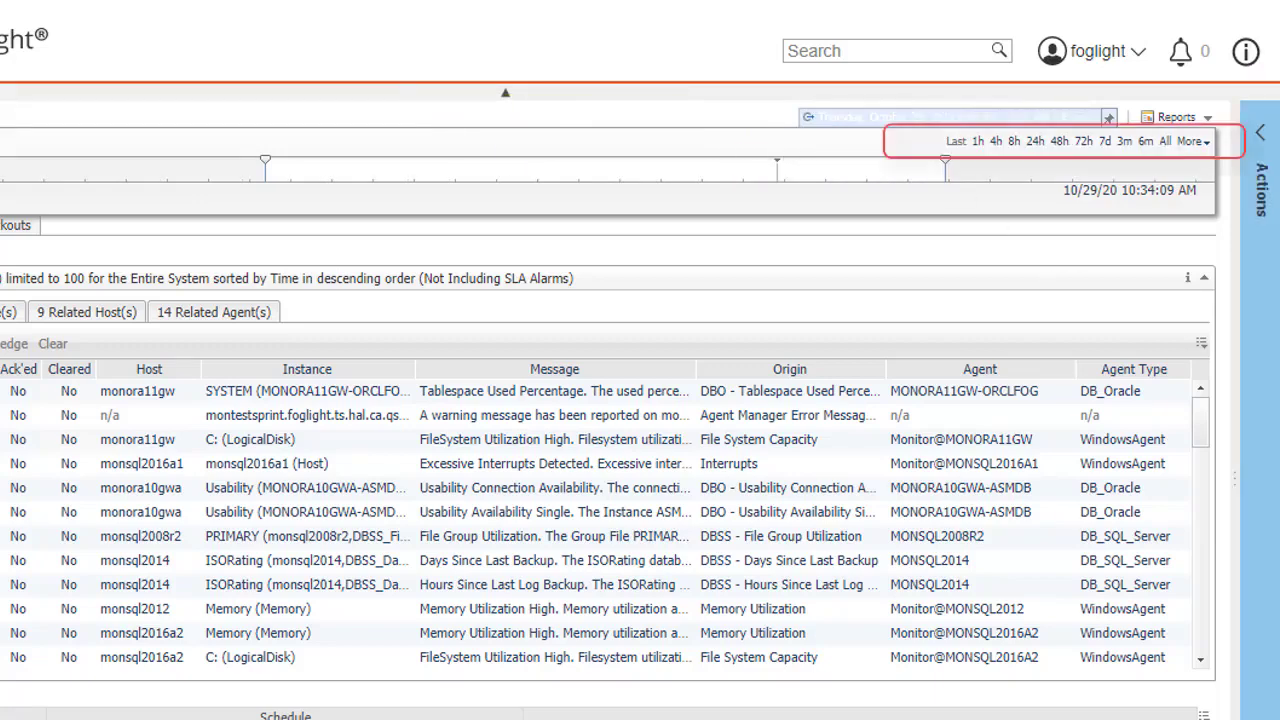
# - Set the alarm time range to the last 6 months after trying a shorter preset
pyautogui.click(1089, 141)
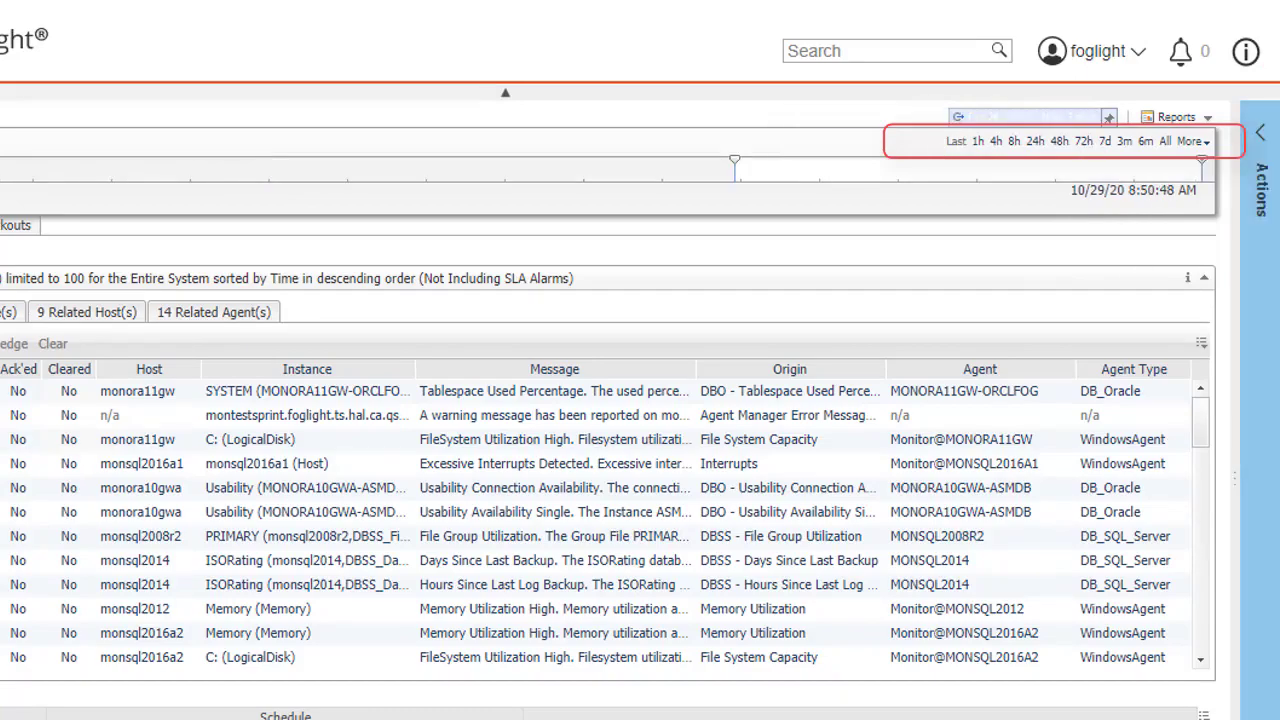
pyautogui.click(1147, 143)
pyautogui.click(1200, 142)
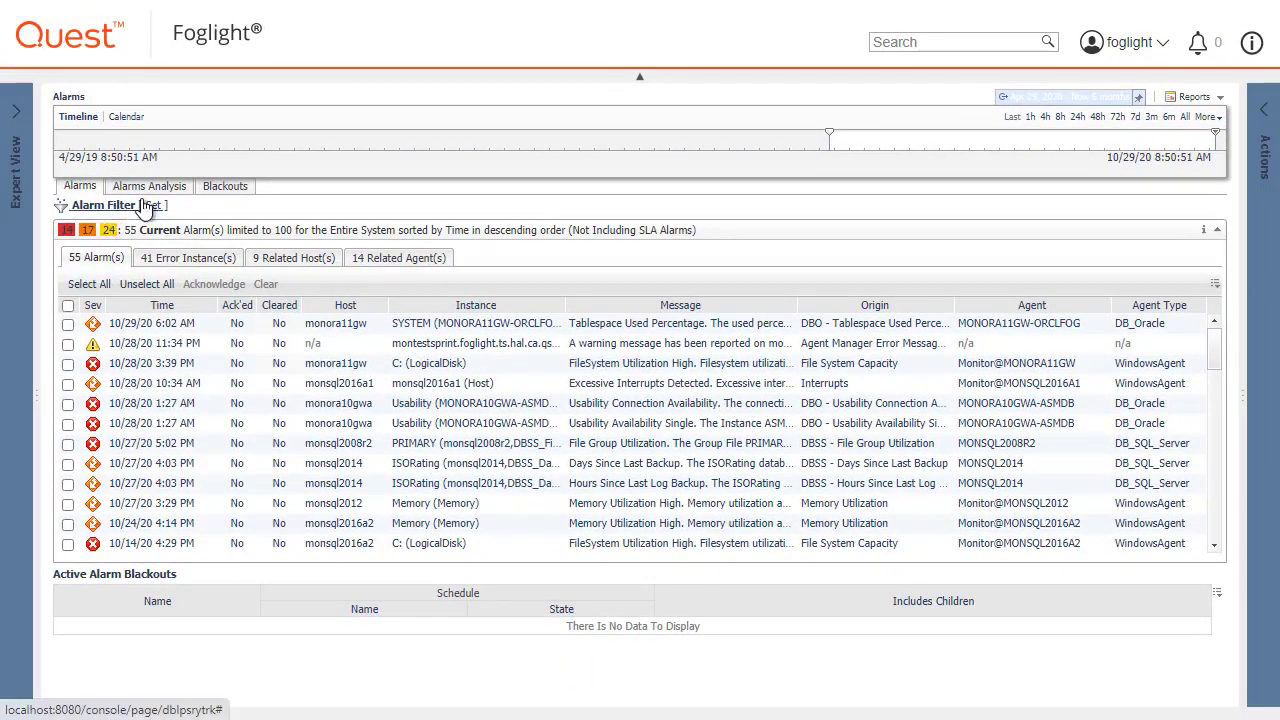
# - Filter the current alarms to the Warning and Critical severities and return to the alarm list
pyautogui.click(300, 204)
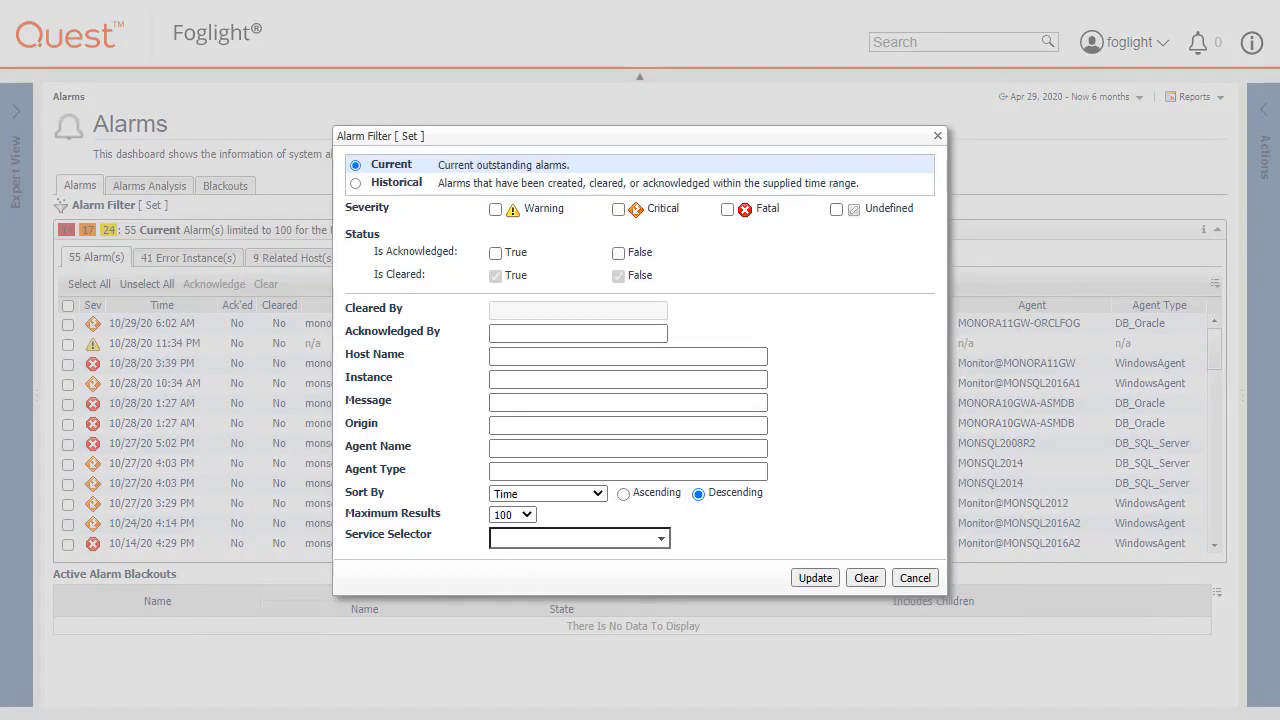
pyautogui.click(618, 209)
pyautogui.click(495, 209)
pyautogui.click(808, 580)
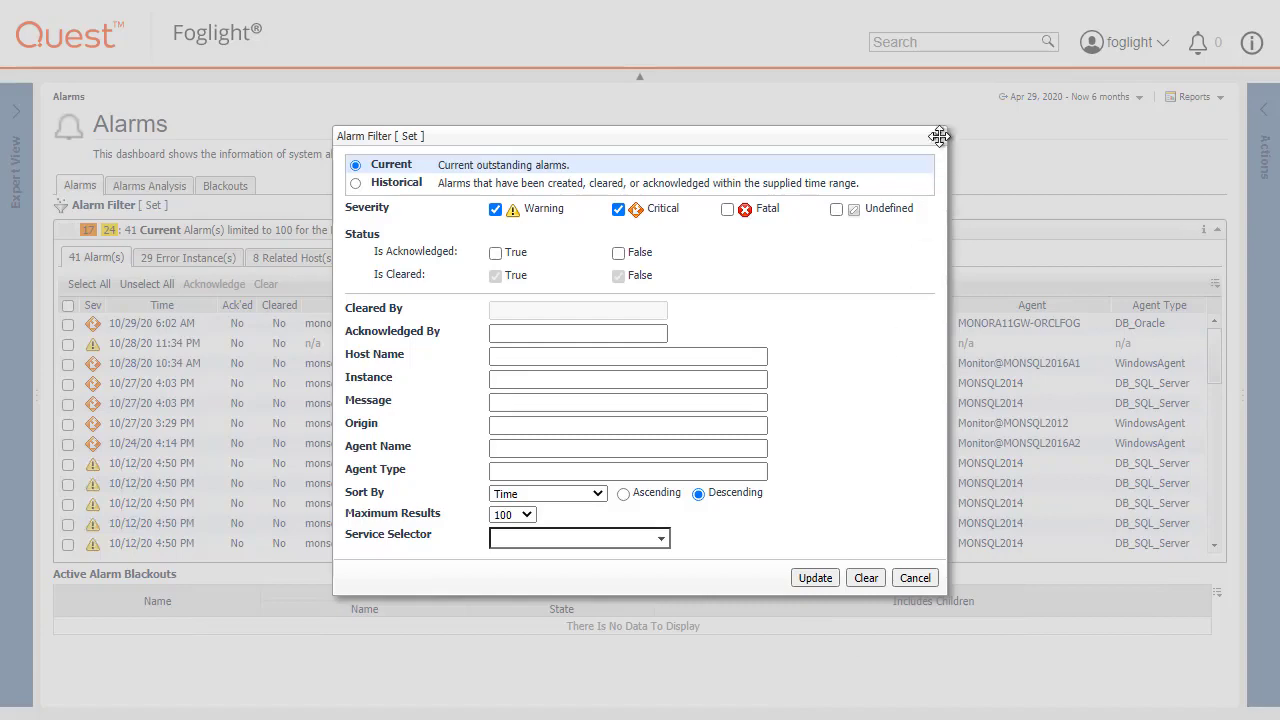
pyautogui.click(729, 677)
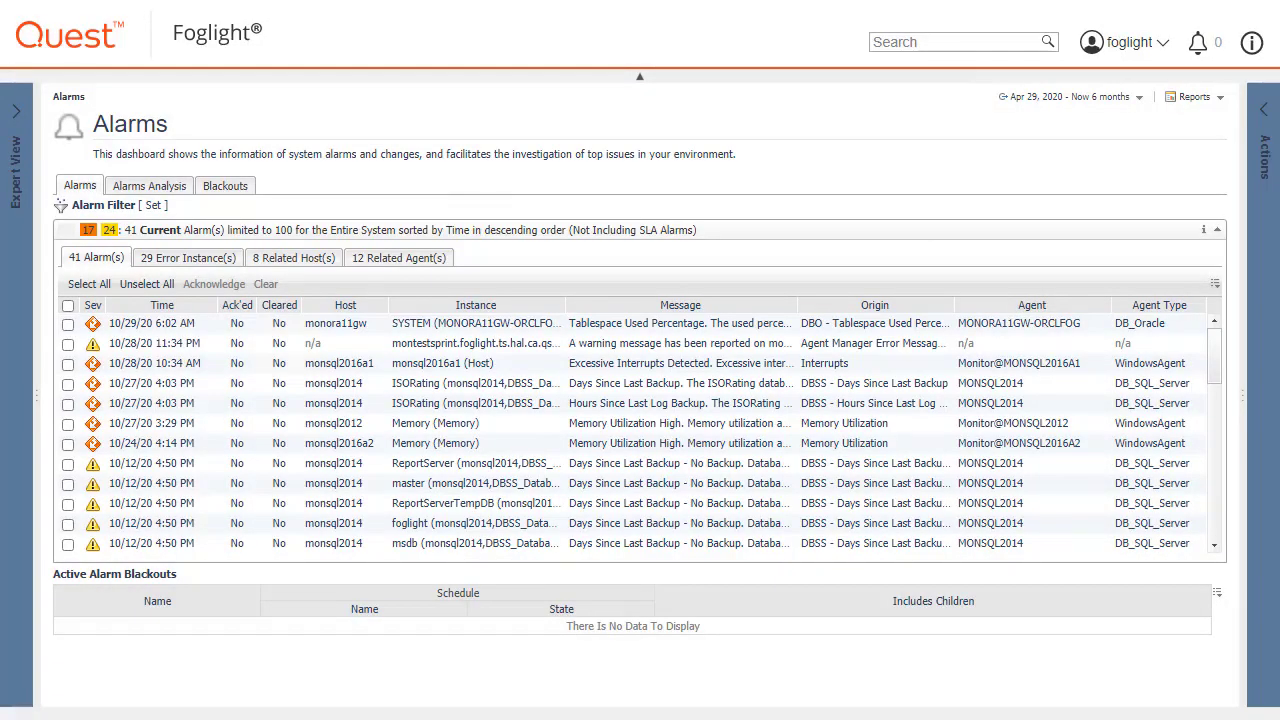
# - Select the five consecutive alarms from the monsql2014 Hours Since Last Log Backup alarm through the master database backup alarm
pyautogui.click(68, 403)
pyautogui.click(68, 423)
pyautogui.click(68, 443)
pyautogui.click(68, 463)
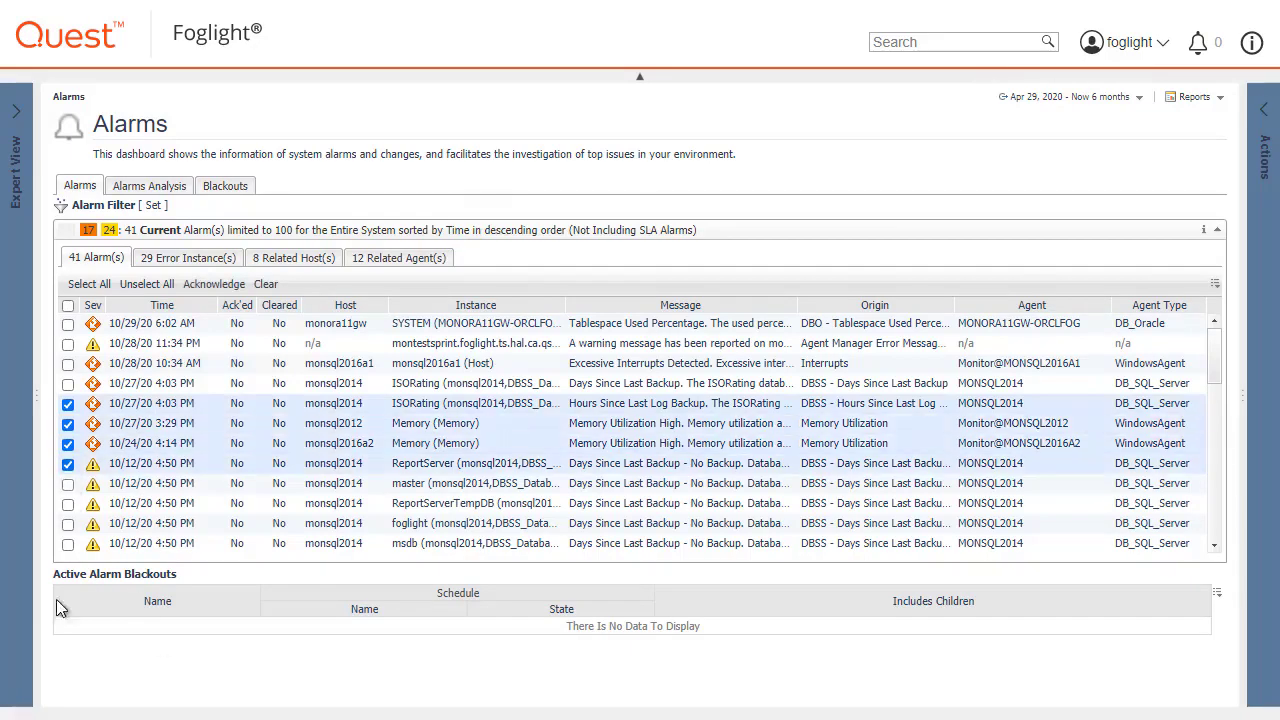
pyautogui.click(68, 483)
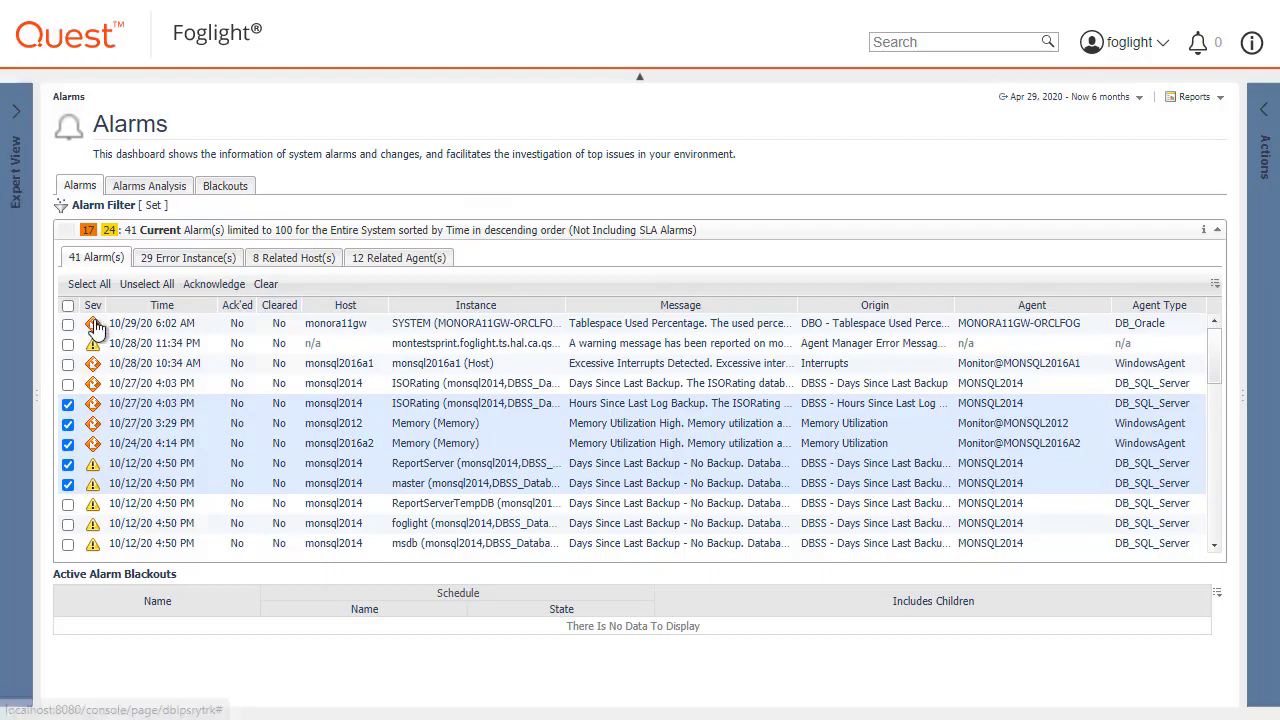
# - Examine the details, troubleshooting suggestions and acknowledgement options of the 10/29/20 6:02 AM Tablespace Used Percentage alarm, and close them
pyautogui.moveTo(95, 328)
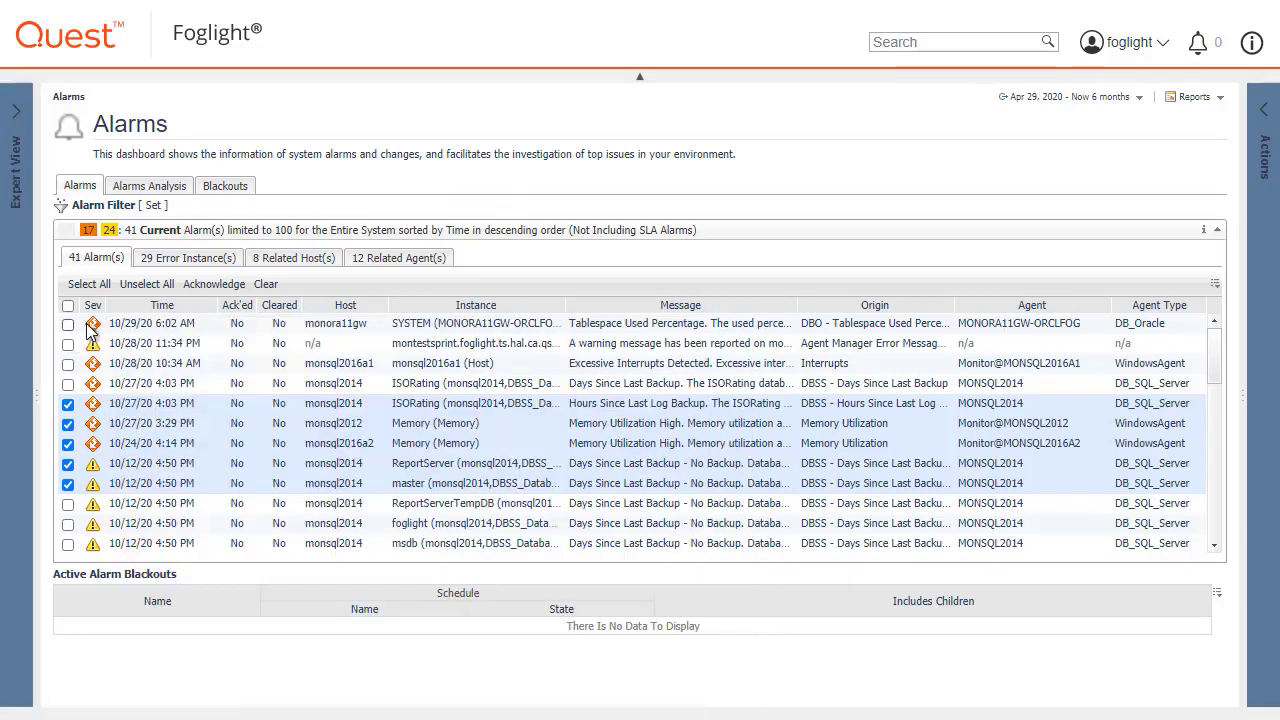
pyautogui.click(92, 324)
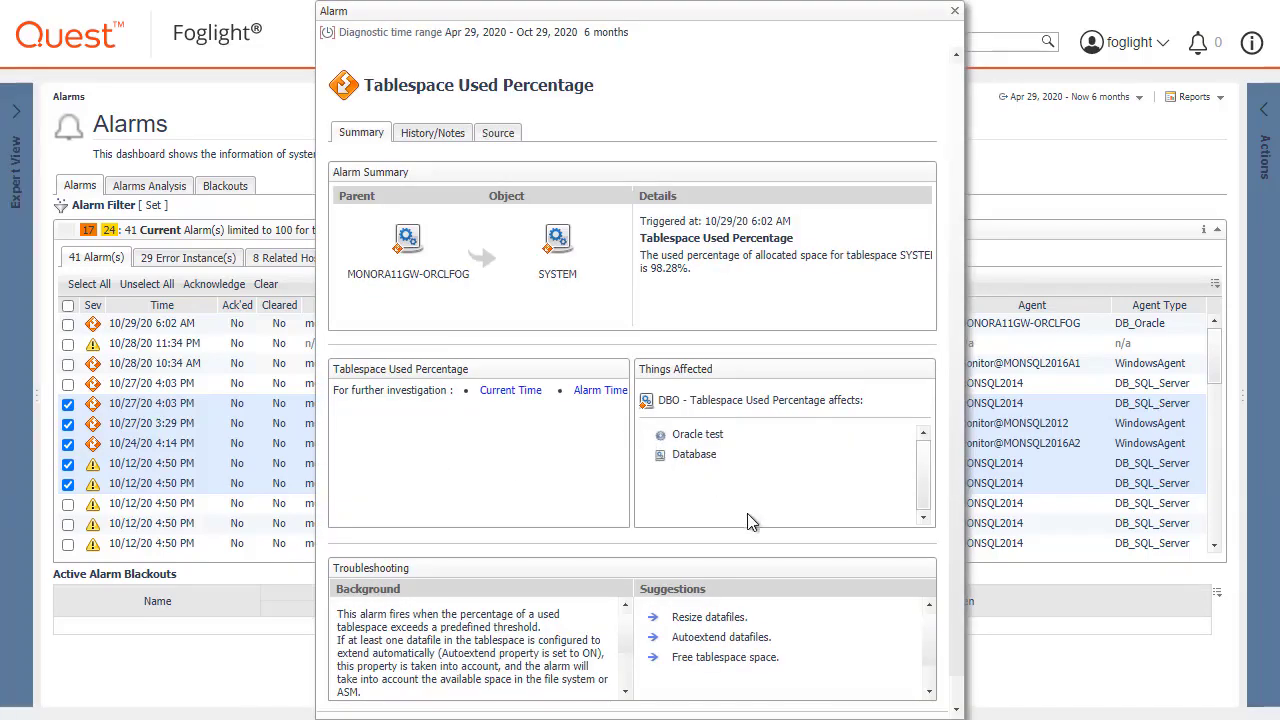
pyautogui.scroll(-1, 747, 521)
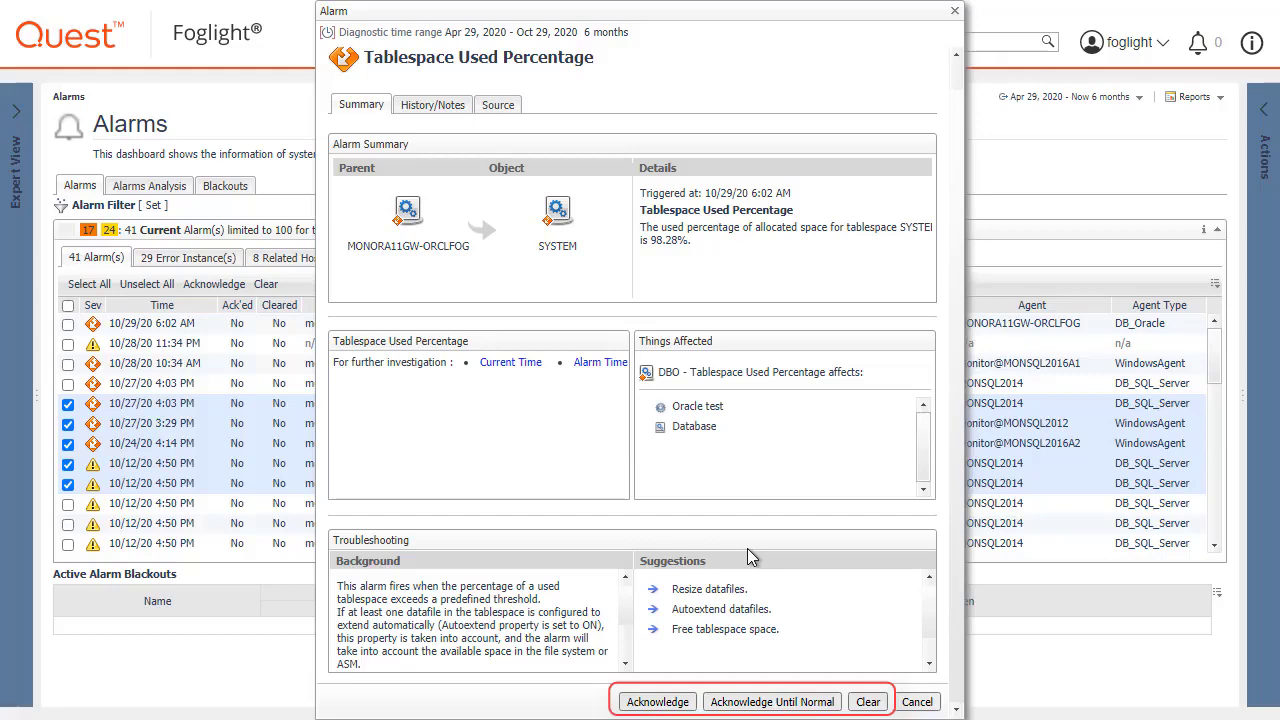
pyautogui.scroll(1, 747, 548)
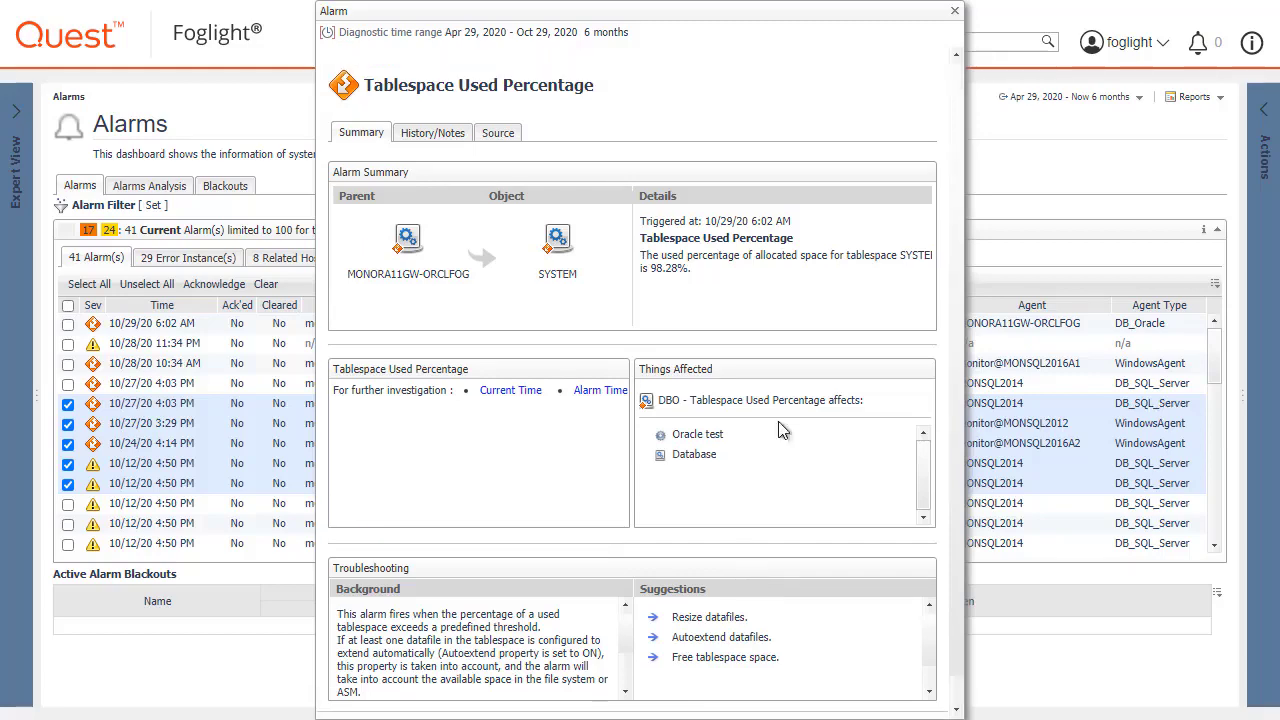
pyautogui.click(954, 10)
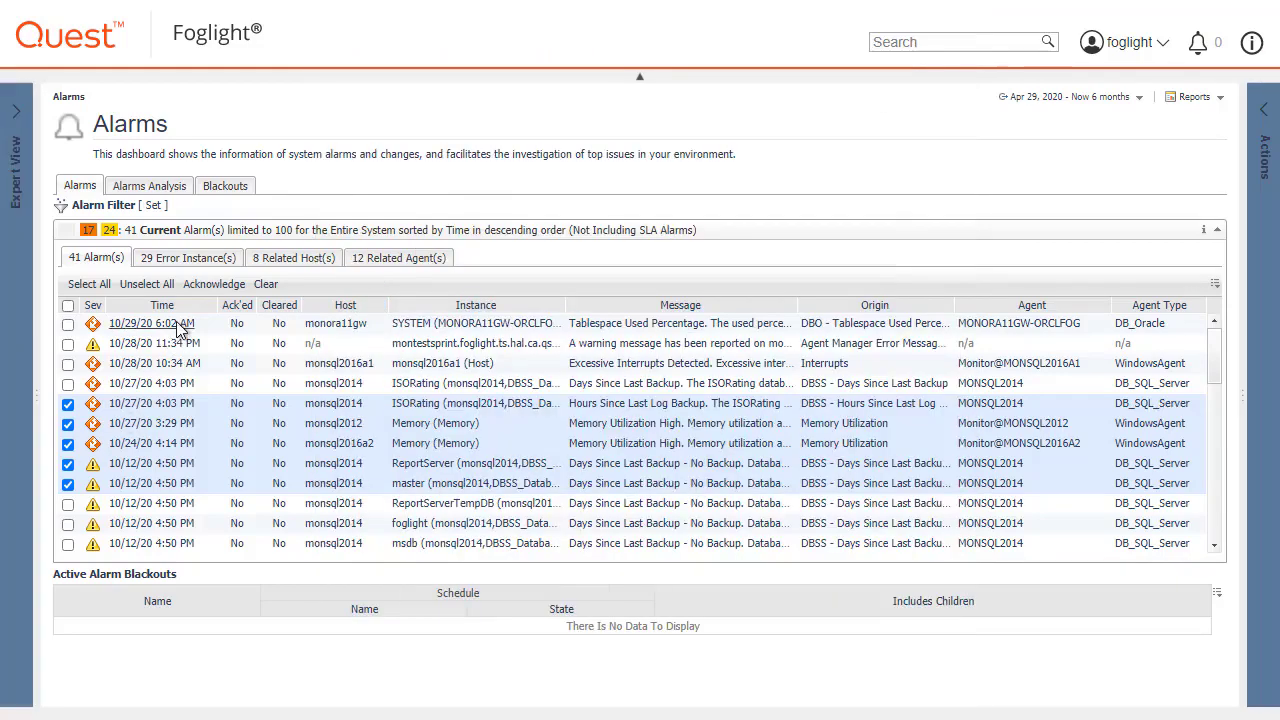
# - View the 10/29/20 6:02 AM alarm's details again, and inspect the health summary and related views of its host monora11gw
pyautogui.moveTo(180, 330)
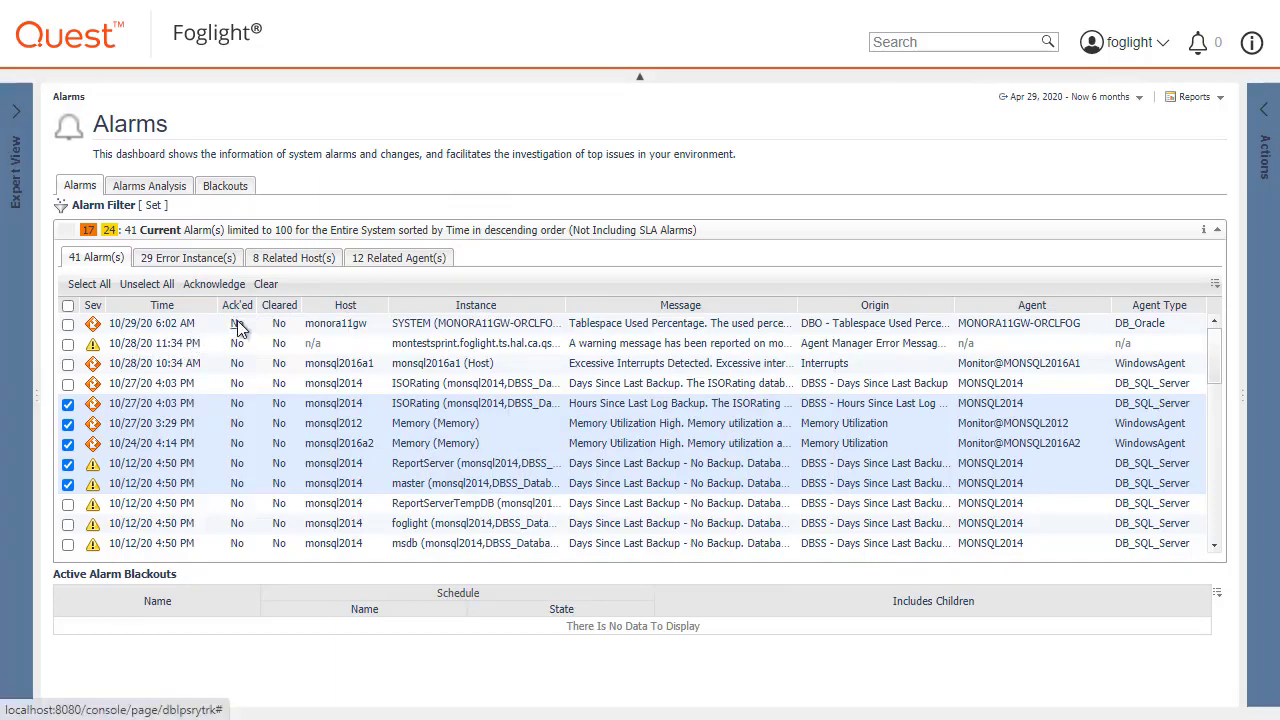
pyautogui.moveTo(238, 328)
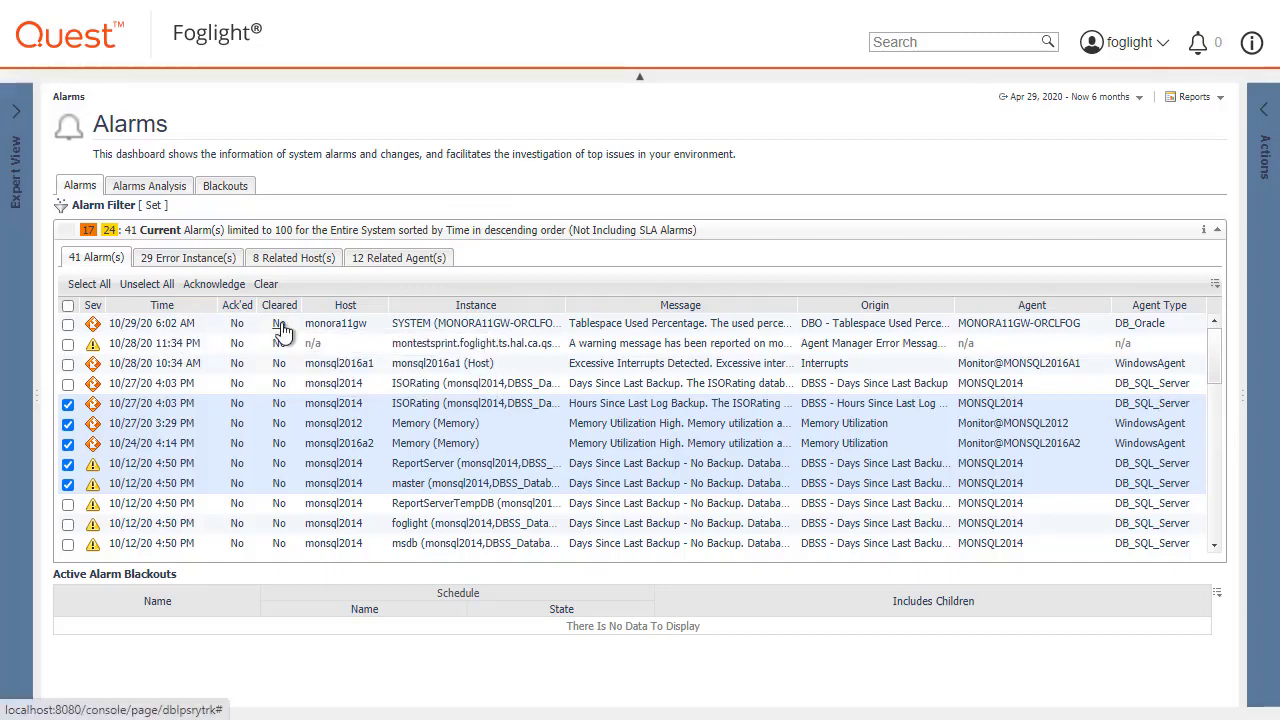
pyautogui.moveTo(284, 332)
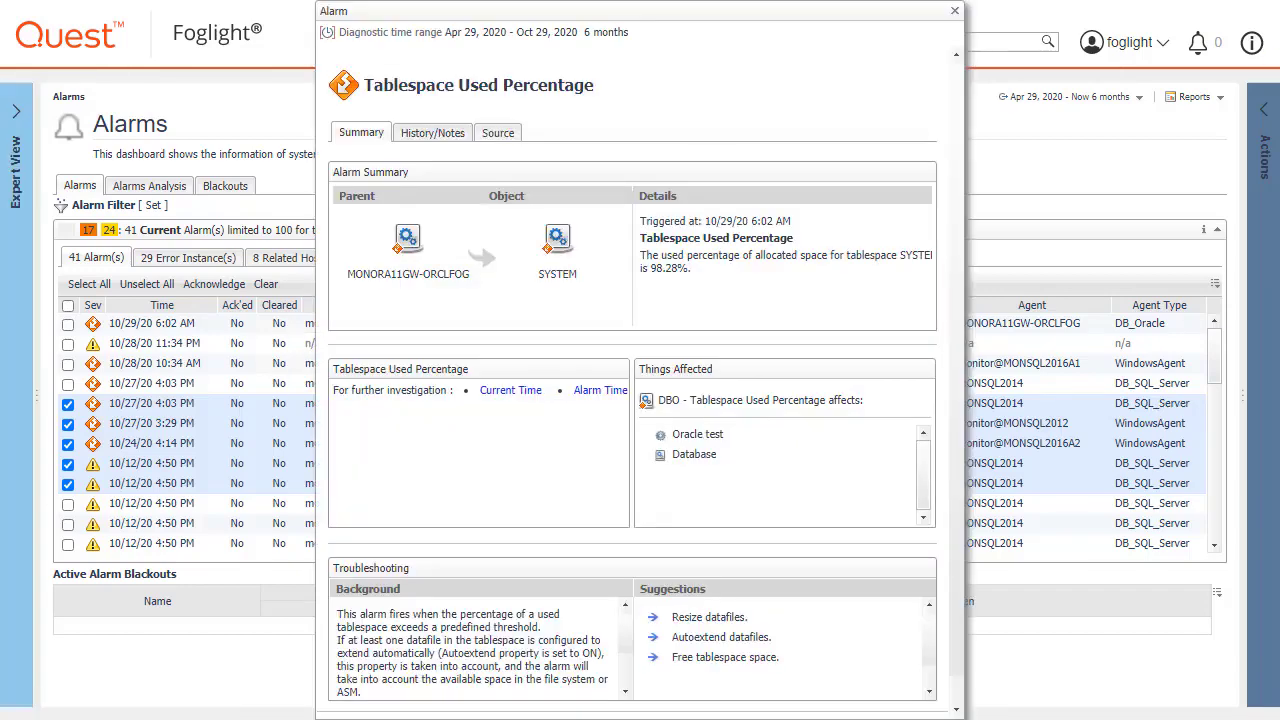
pyautogui.click(955, 11)
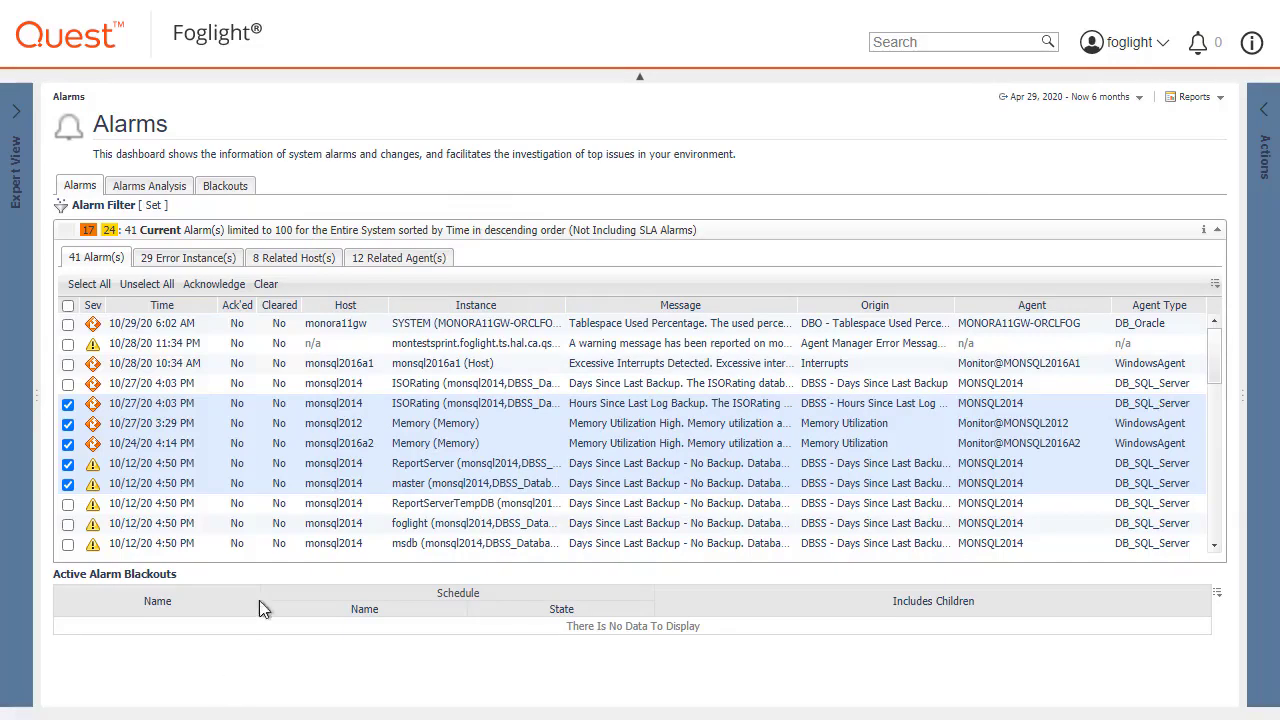
pyautogui.click(339, 326)
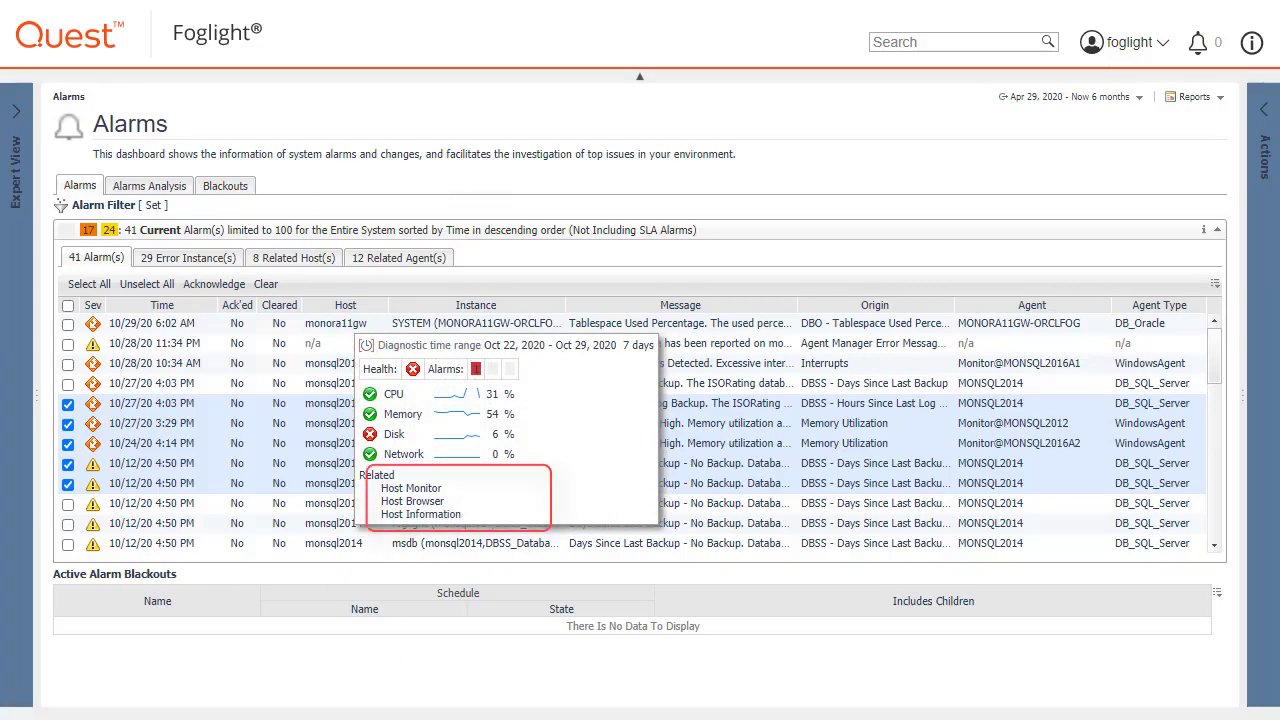
pyautogui.click(400, 679)
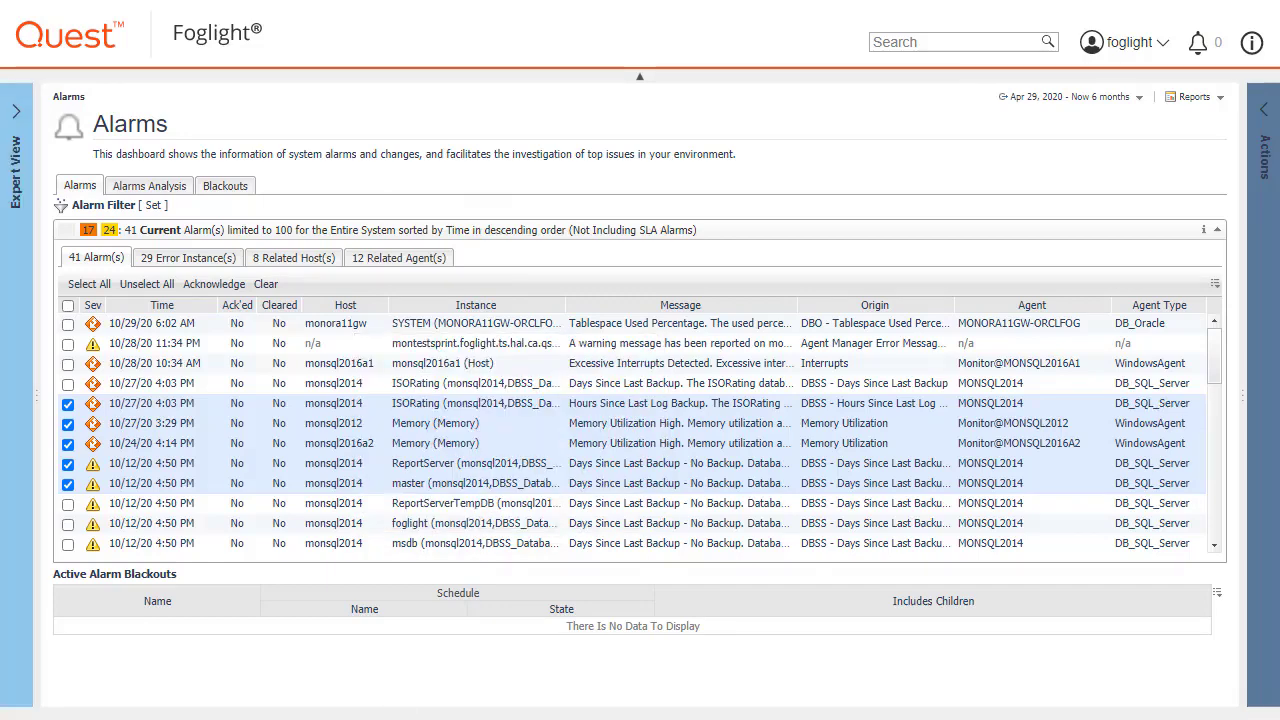
# - Inspect the health summary and related views of the SYSTEM tablespace instance in the 10/29/20 6:02 AM alarm
pyautogui.moveTo(450, 323)
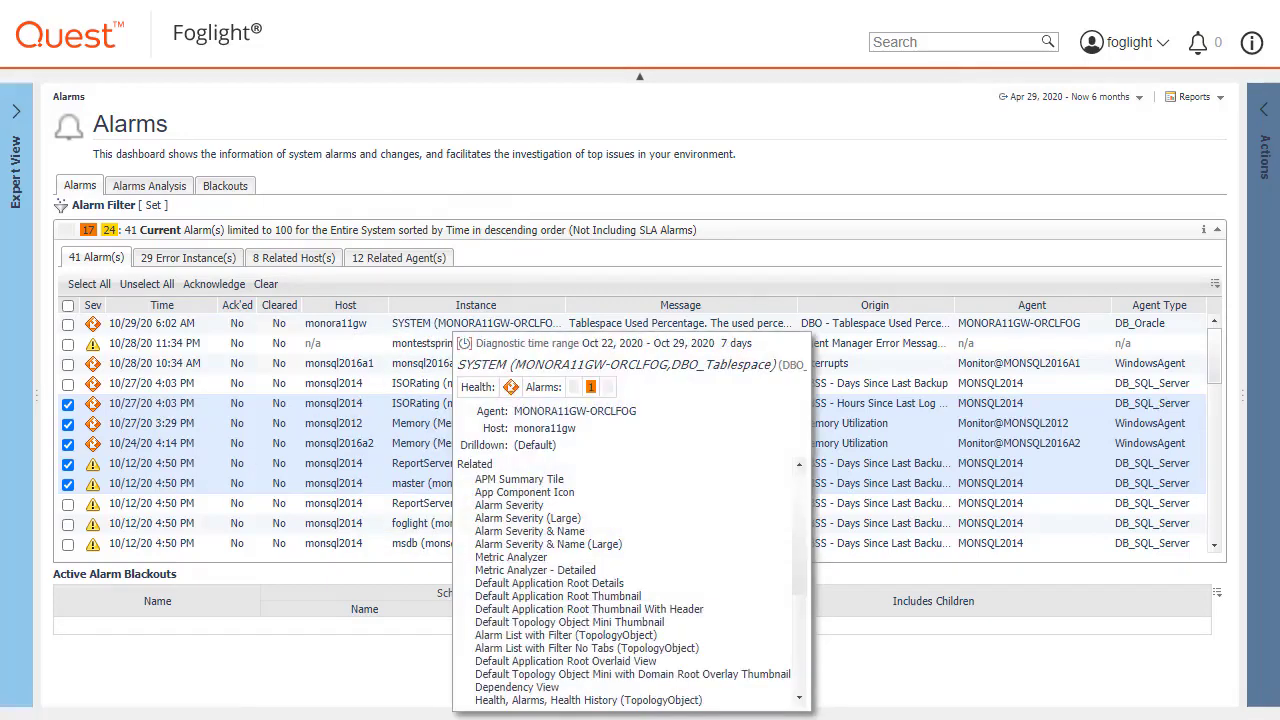
pyautogui.scroll(-3, 700, 575)
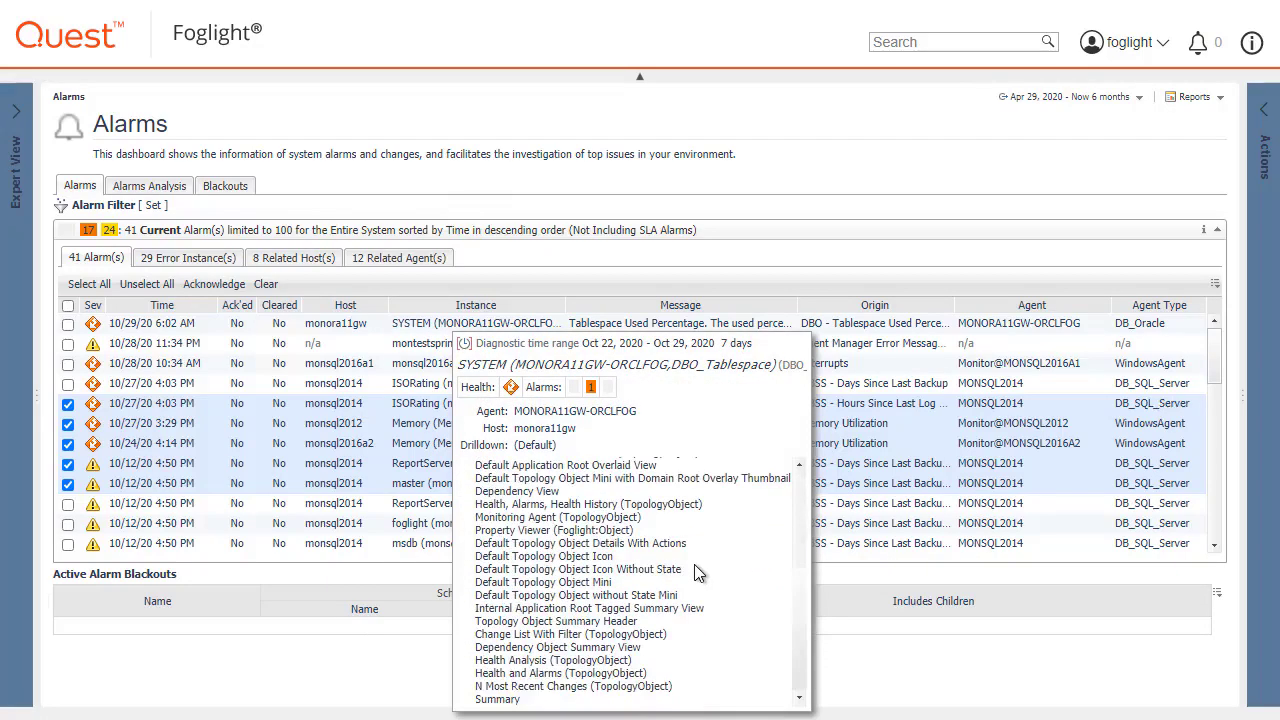
pyautogui.scroll(3, 723, 535)
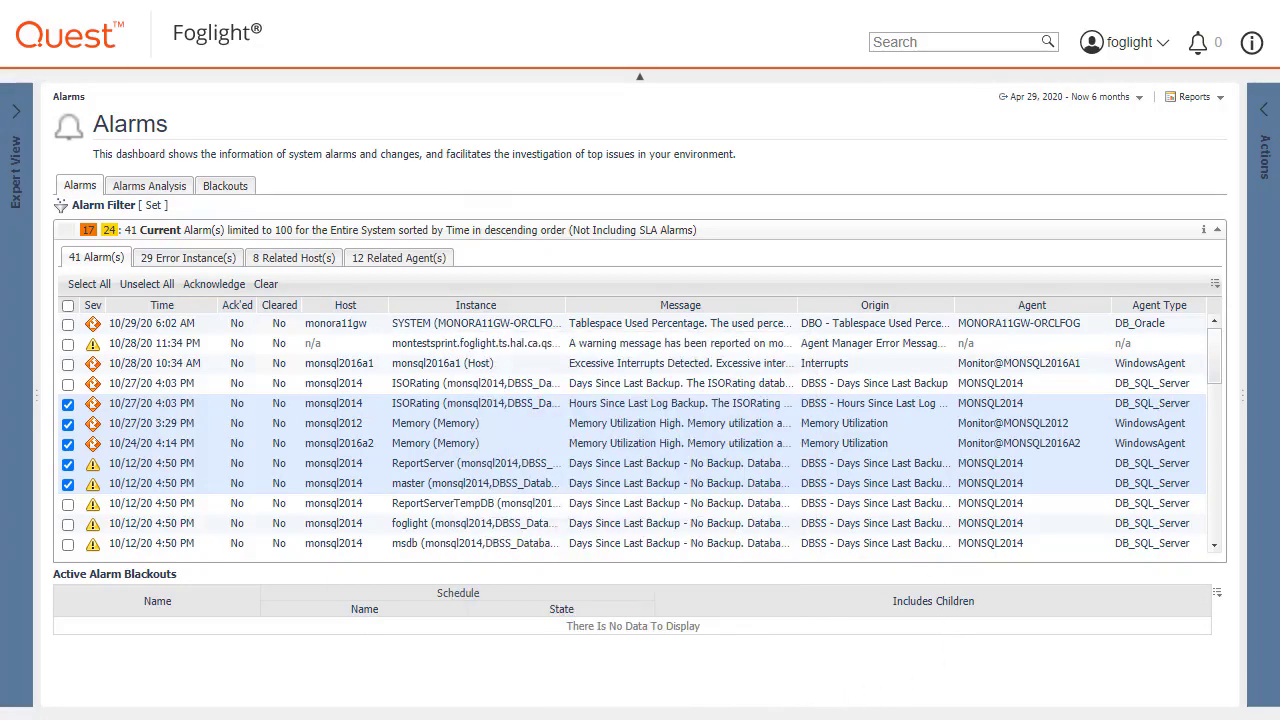
# - Review the 10/29/20 6:02 AM alarm's source and its rule's conditions in the Rule Editor, and return to the alarm list
pyautogui.moveTo(978, 324)
pyautogui.click(871, 326)
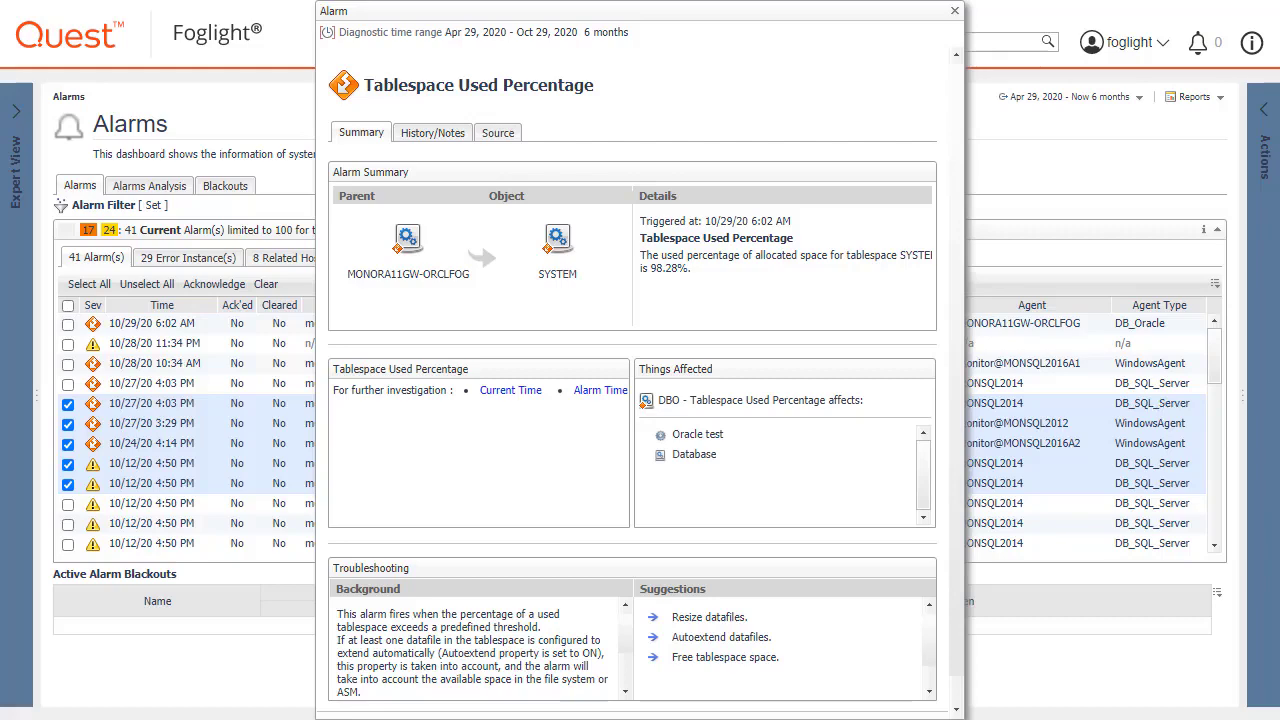
pyautogui.click(498, 133)
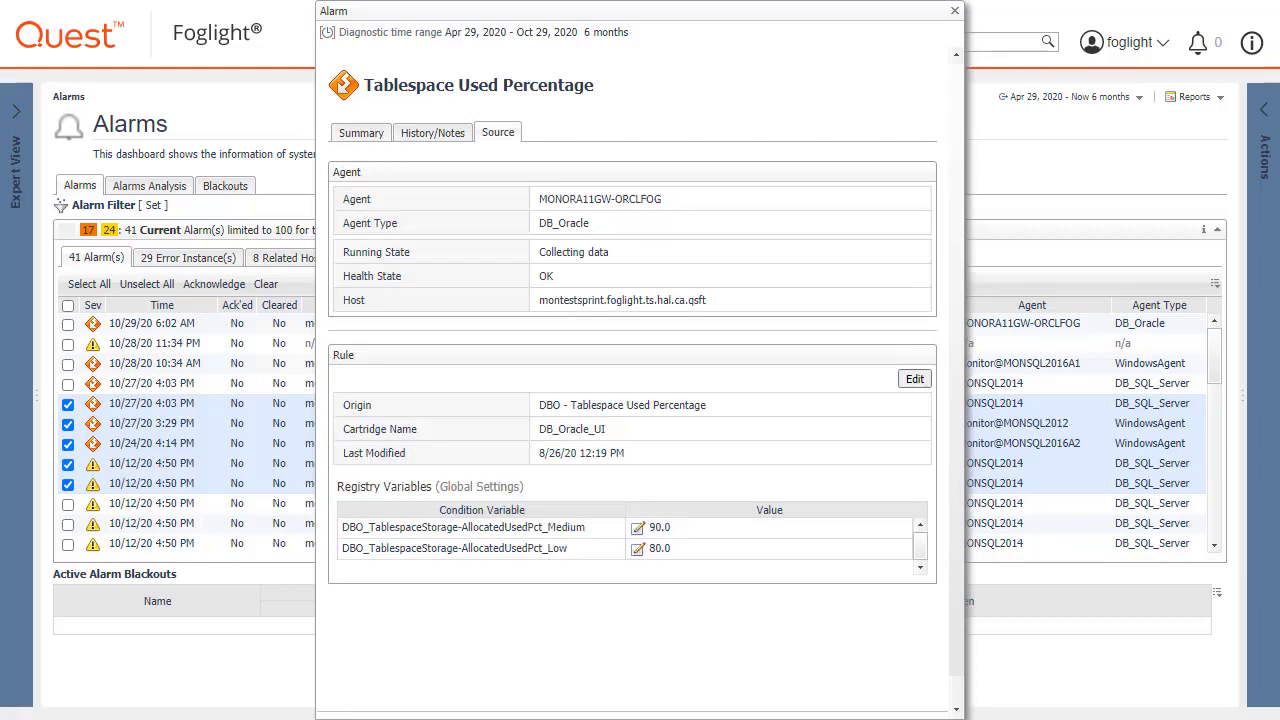
pyautogui.click(913, 380)
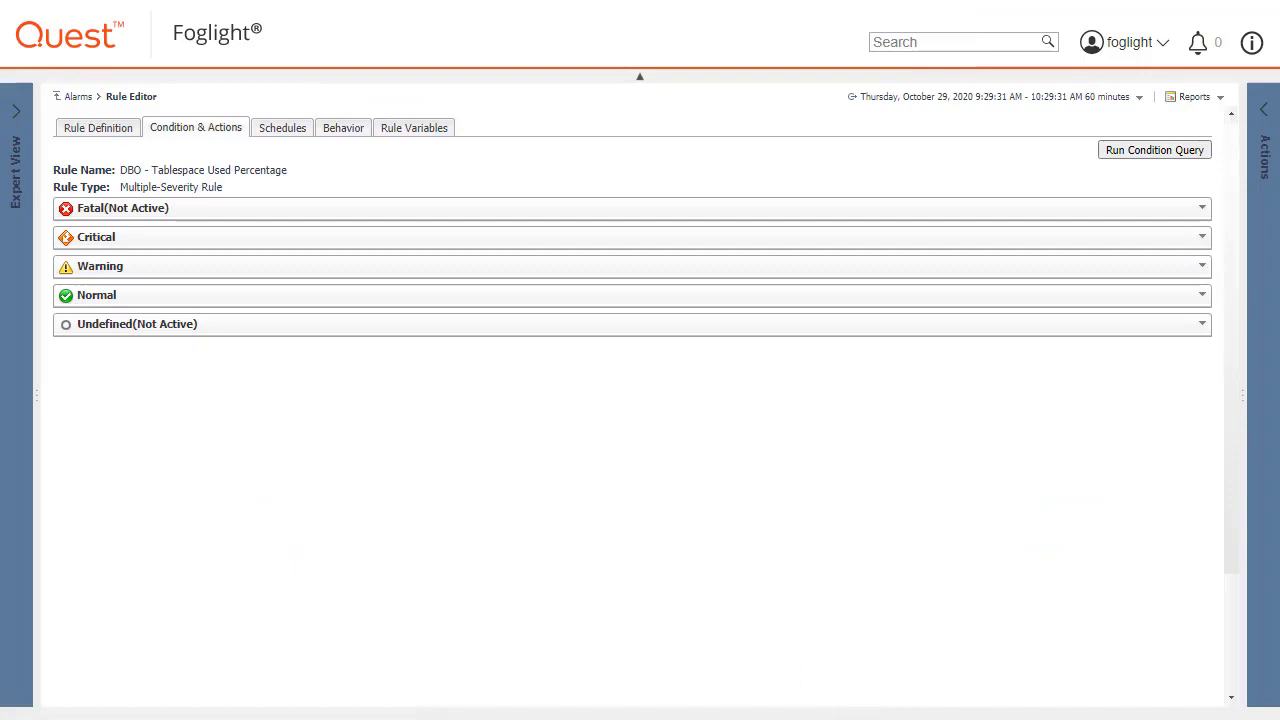
pyautogui.click(78, 96)
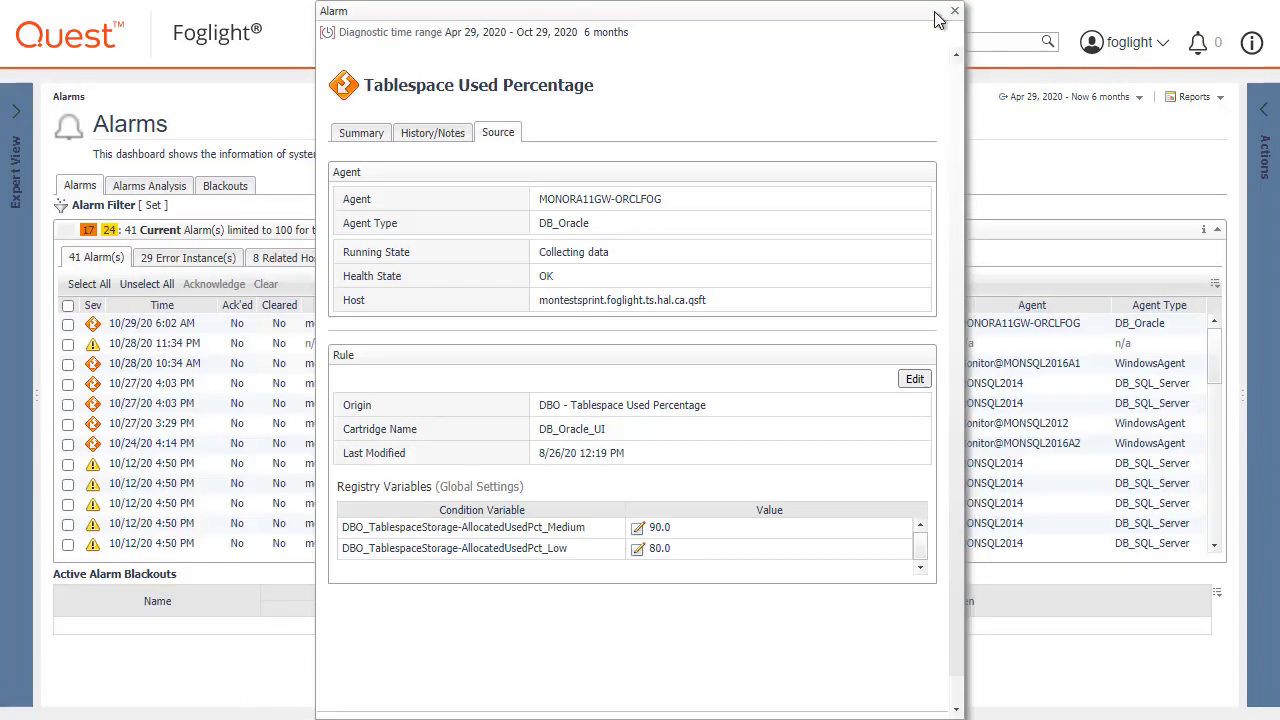
pyautogui.click(954, 11)
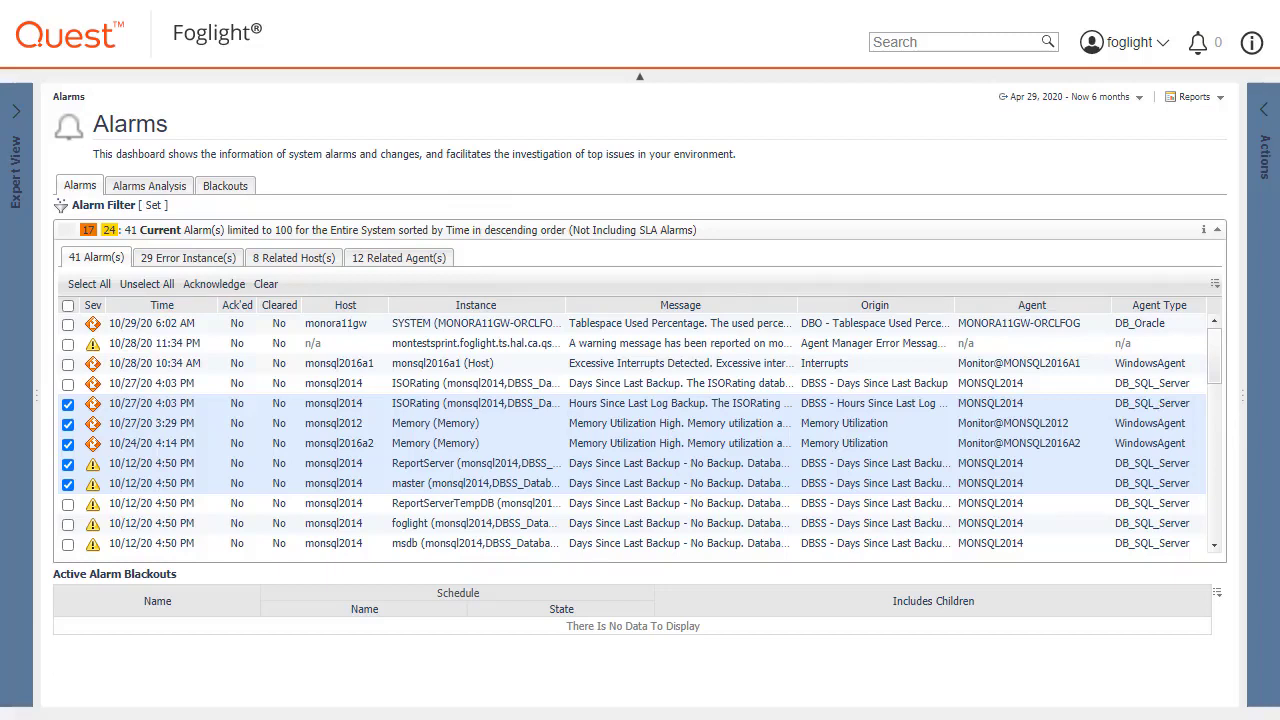
# - Examine the alarms' error instances, related hosts and related agents, expanding AdventureWorks2008R2, monsql2016a2 and MONORA10GWA-ASMDB respectively
pyautogui.click(188, 258)
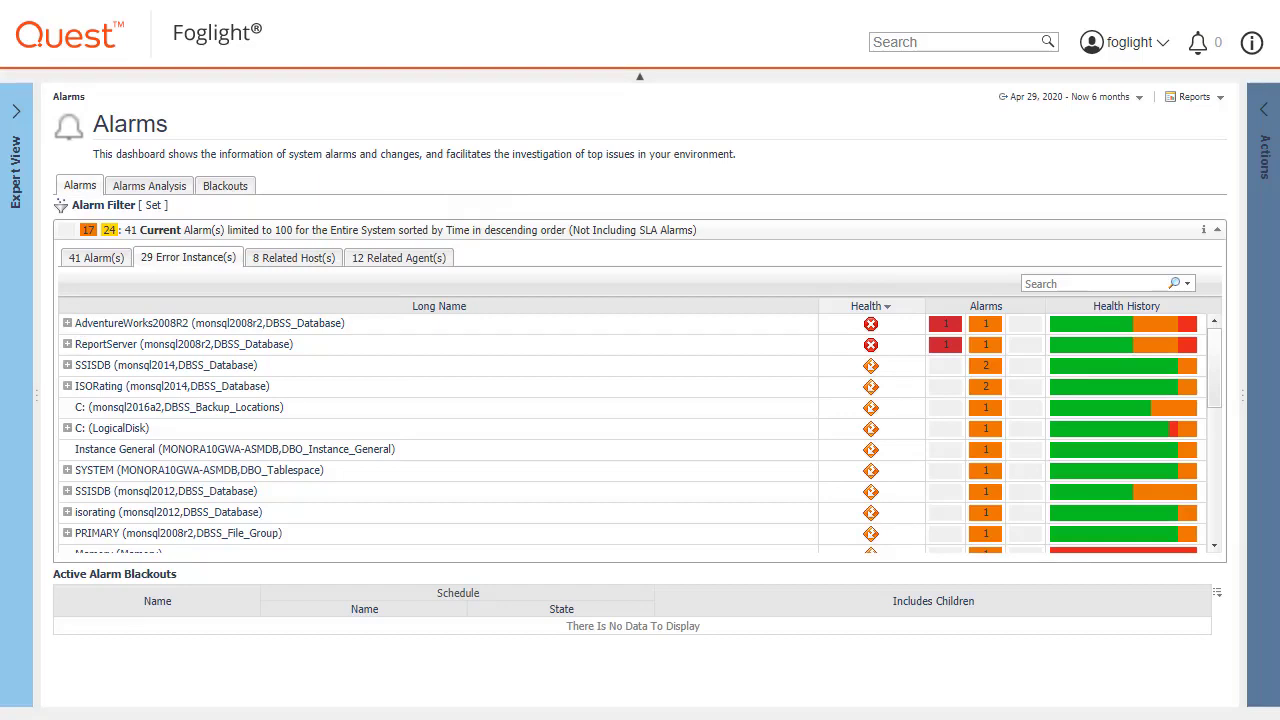
pyautogui.click(67, 323)
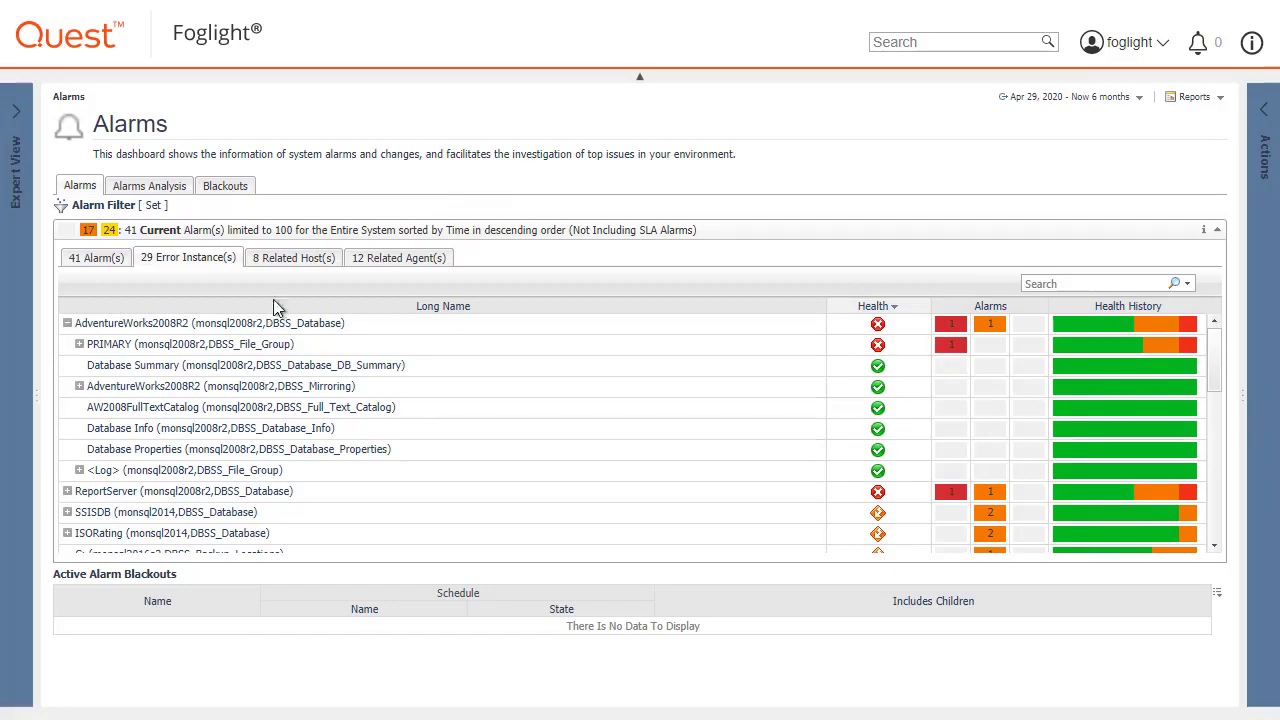
pyautogui.click(290, 259)
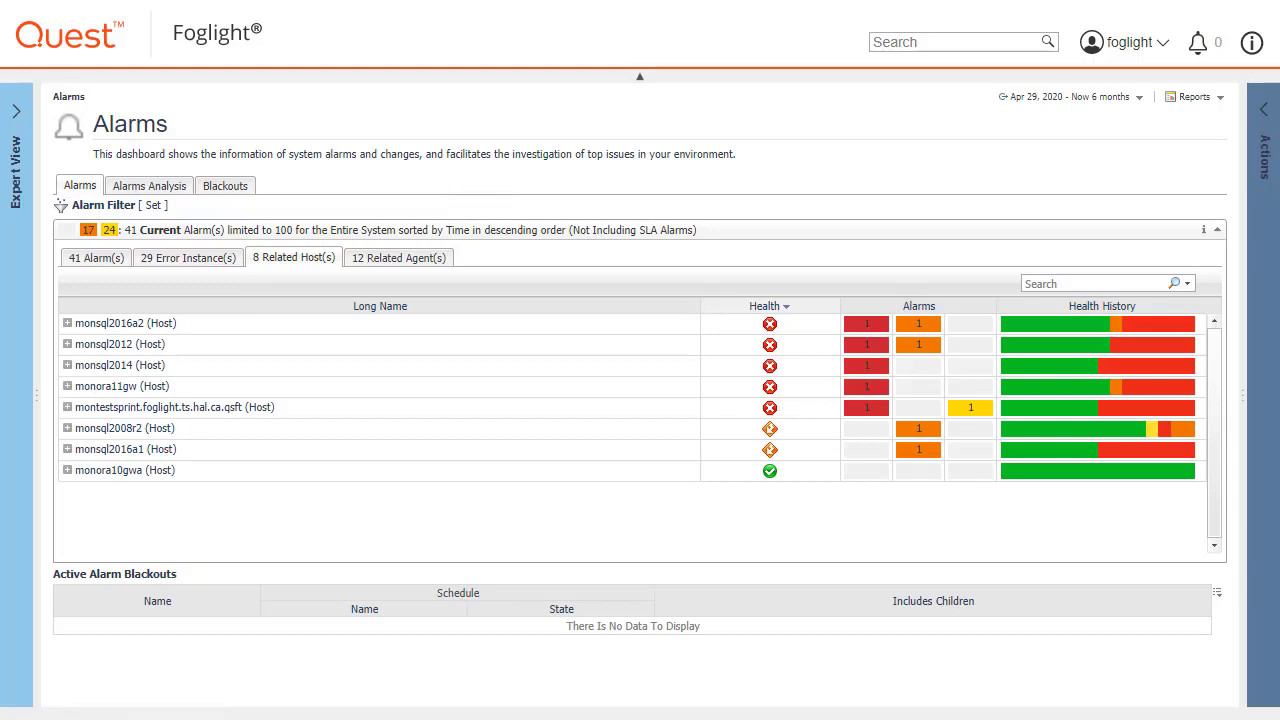
pyautogui.click(67, 323)
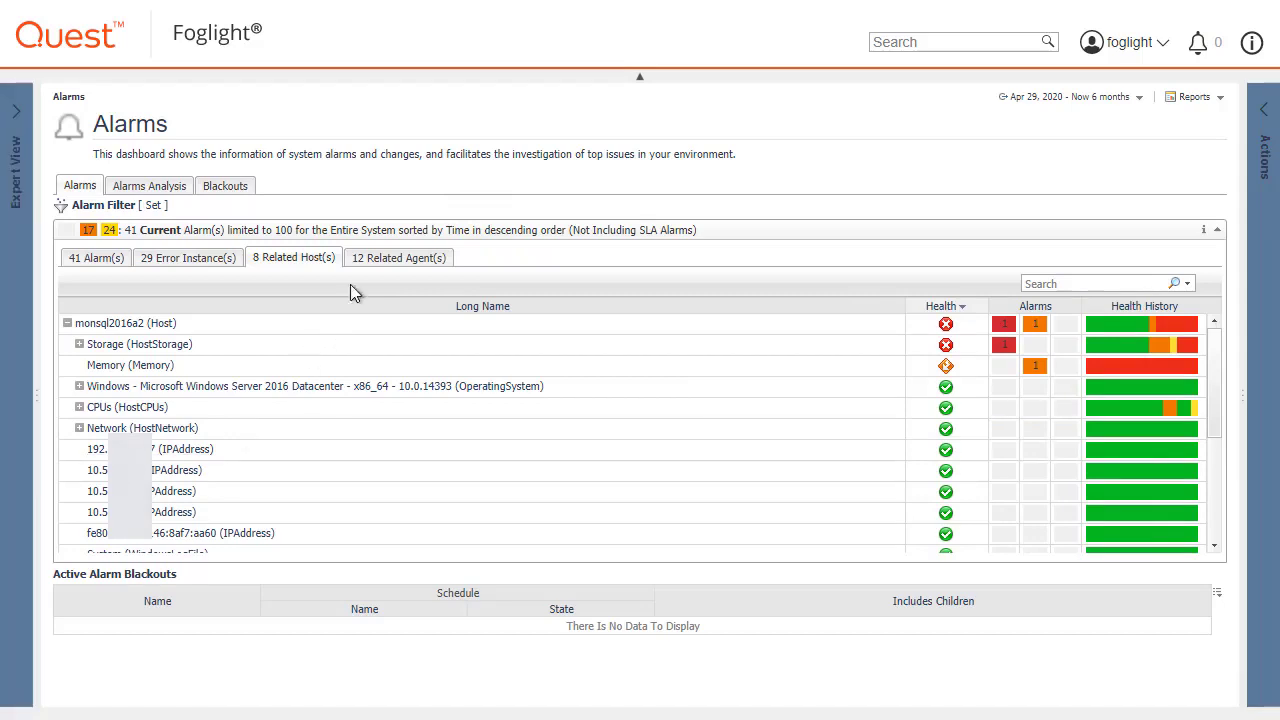
pyautogui.click(385, 258)
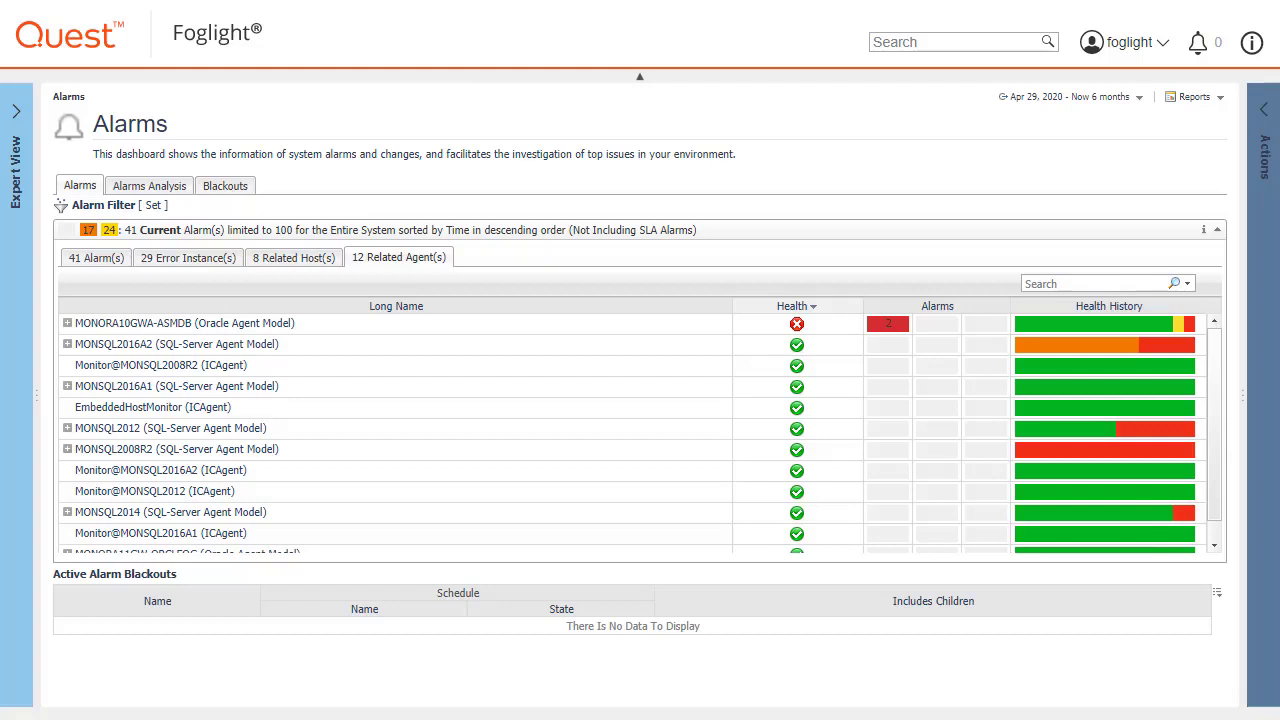
pyautogui.click(67, 323)
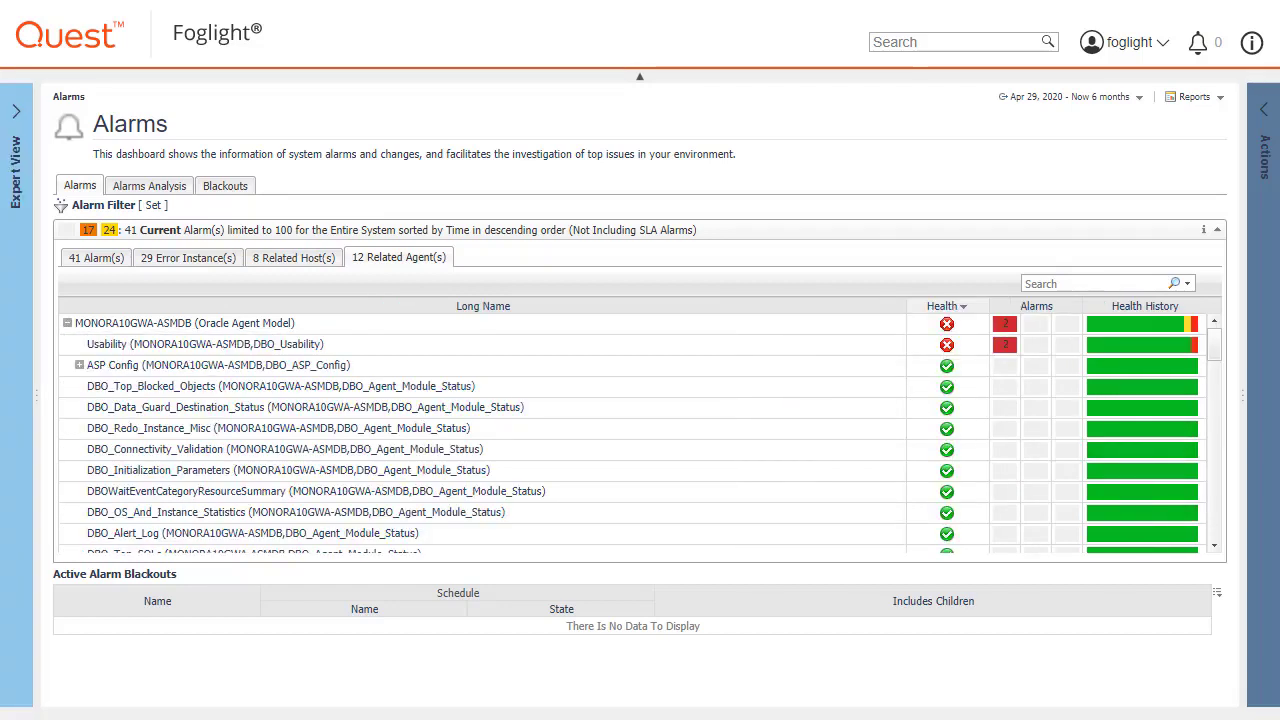
# - View the alarms on the Management Server Agents dashboard and in the Overview of the MONSQL2008R2 instance from the Databases dashboard
pyautogui.click(16, 112)
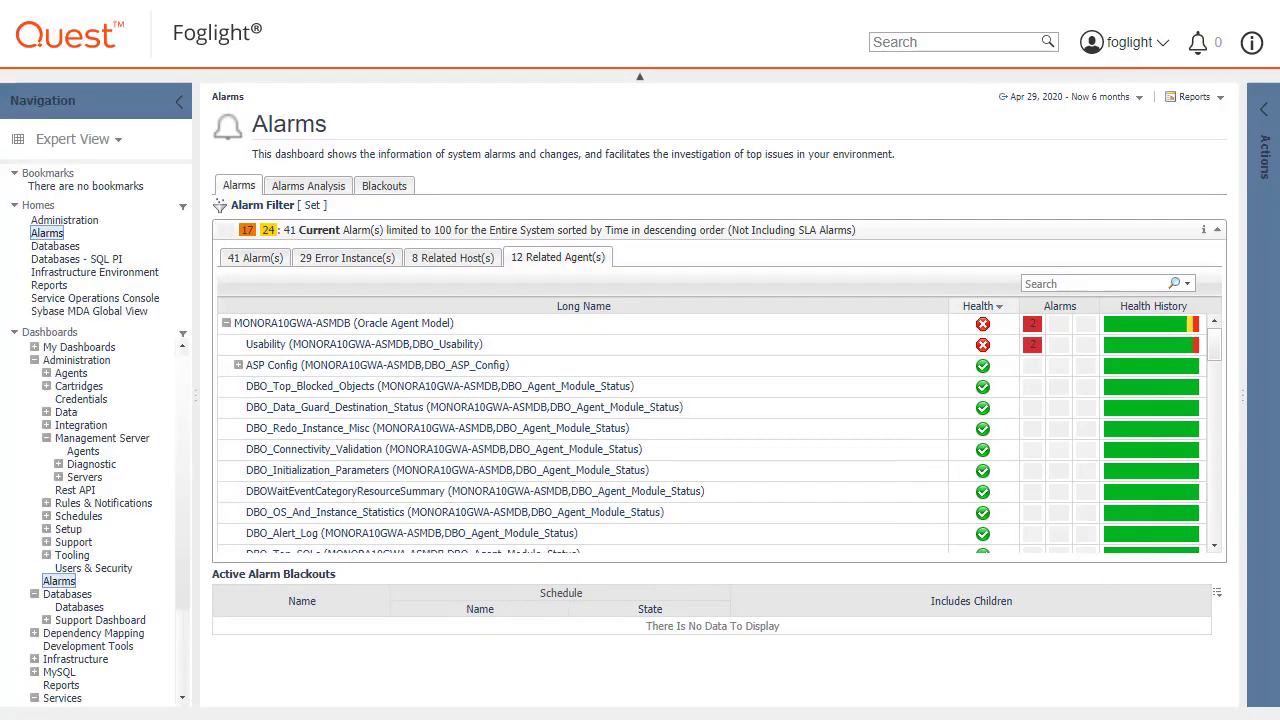
pyautogui.click(83, 451)
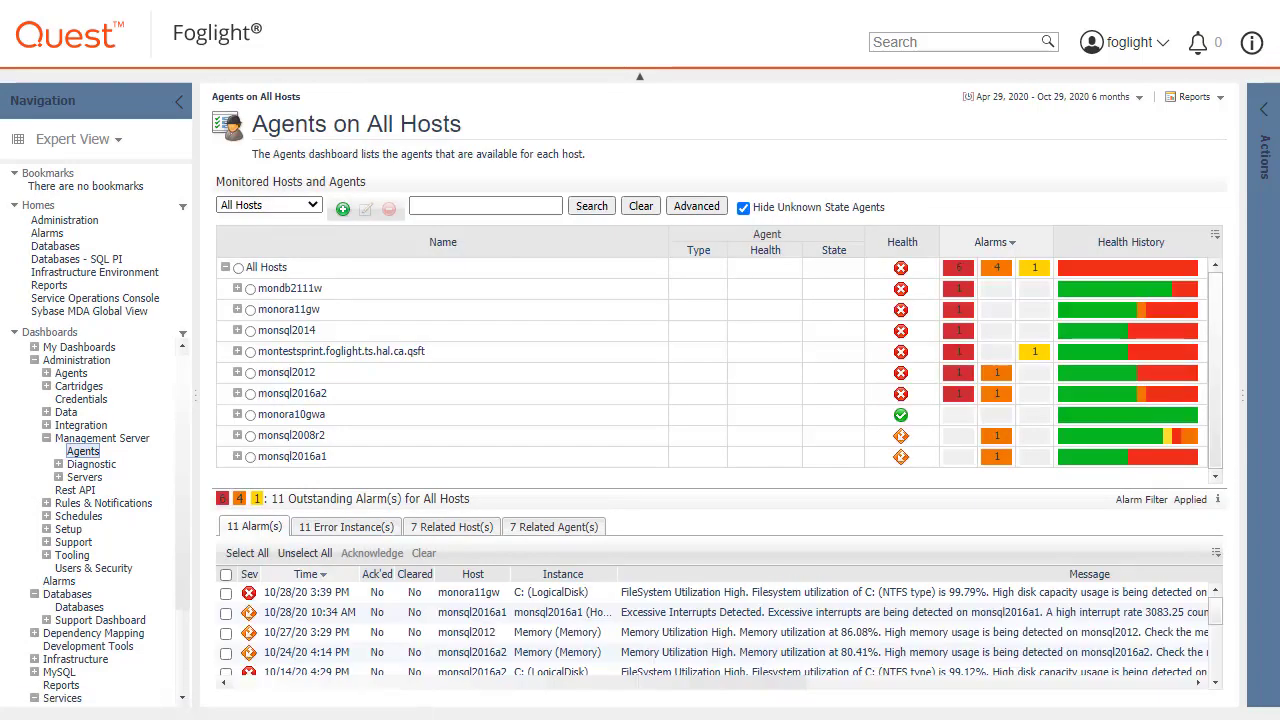
pyautogui.click(55, 246)
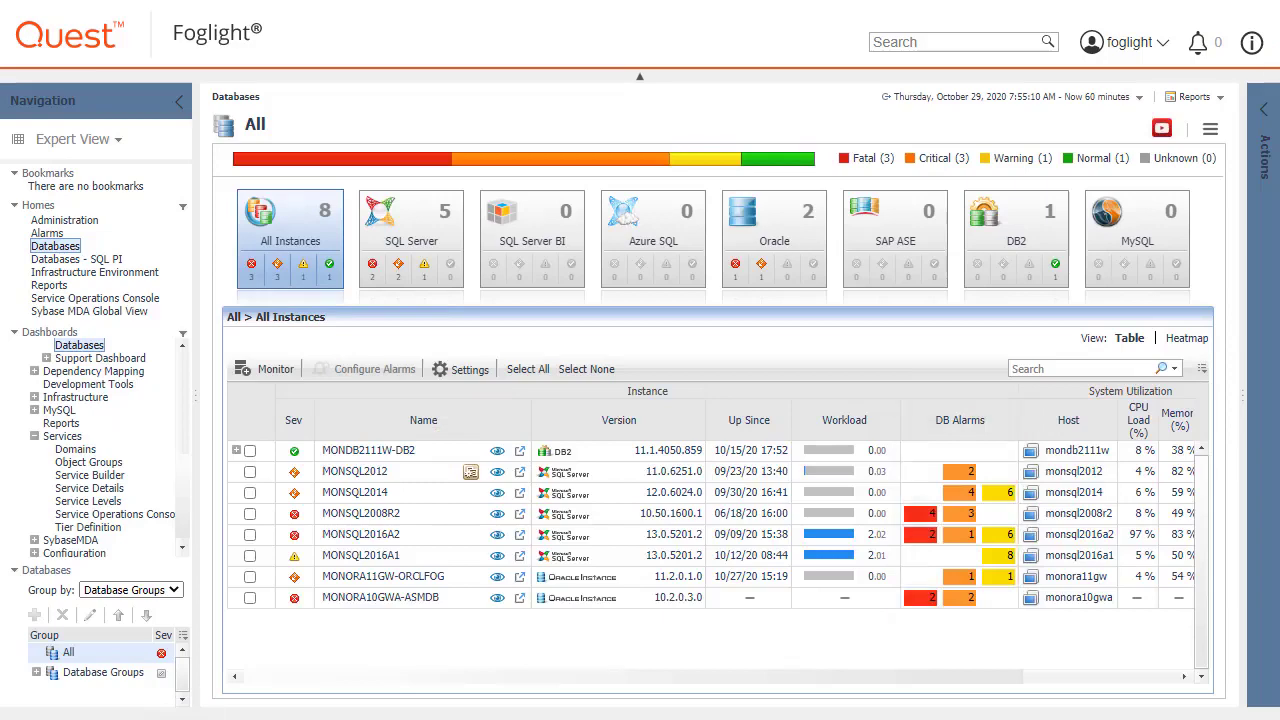
pyautogui.click(520, 513)
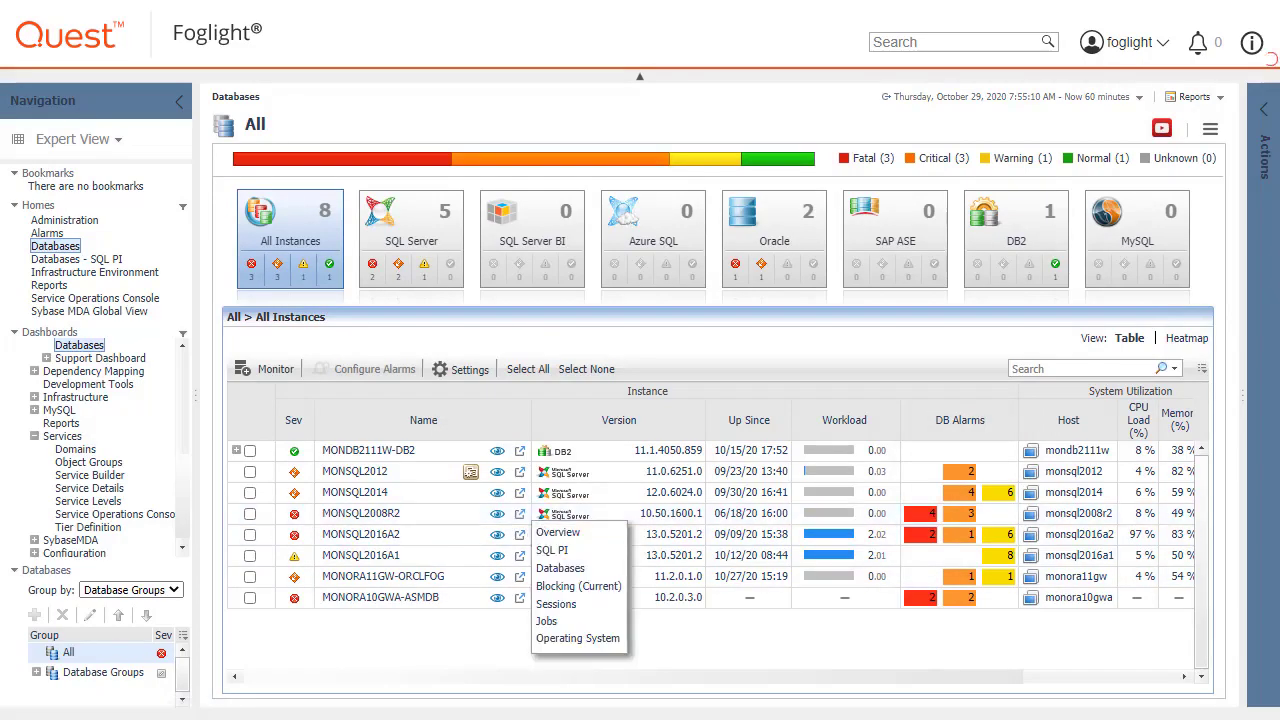
pyautogui.click(558, 532)
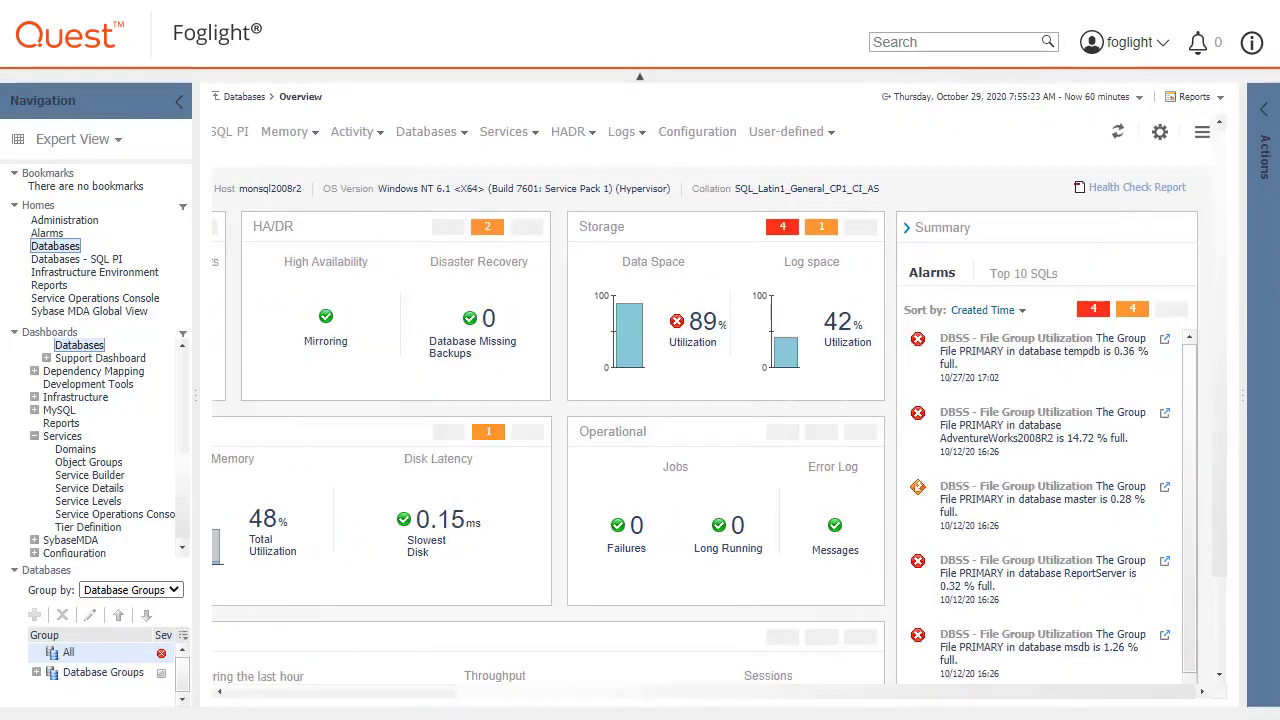
# - View the alarms in the Service Details, Service Levels and Service Operations Console dashboards
pyautogui.click(89, 488)
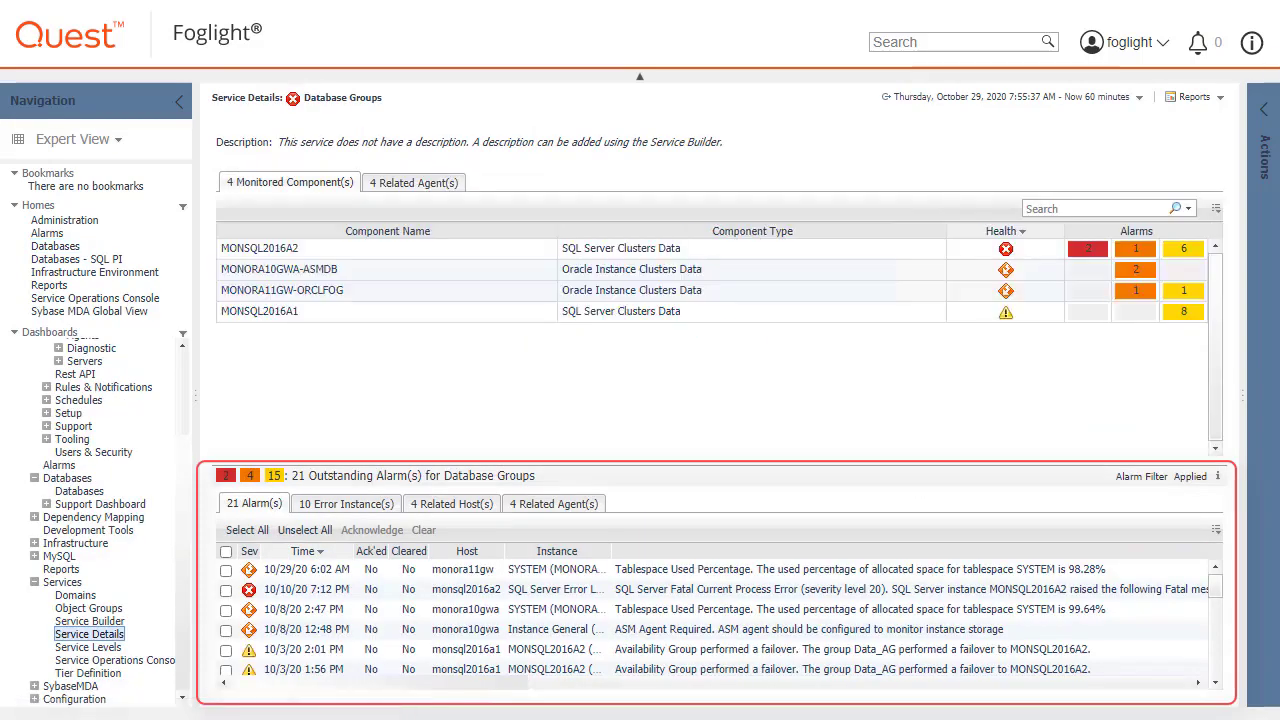
pyautogui.click(62, 648)
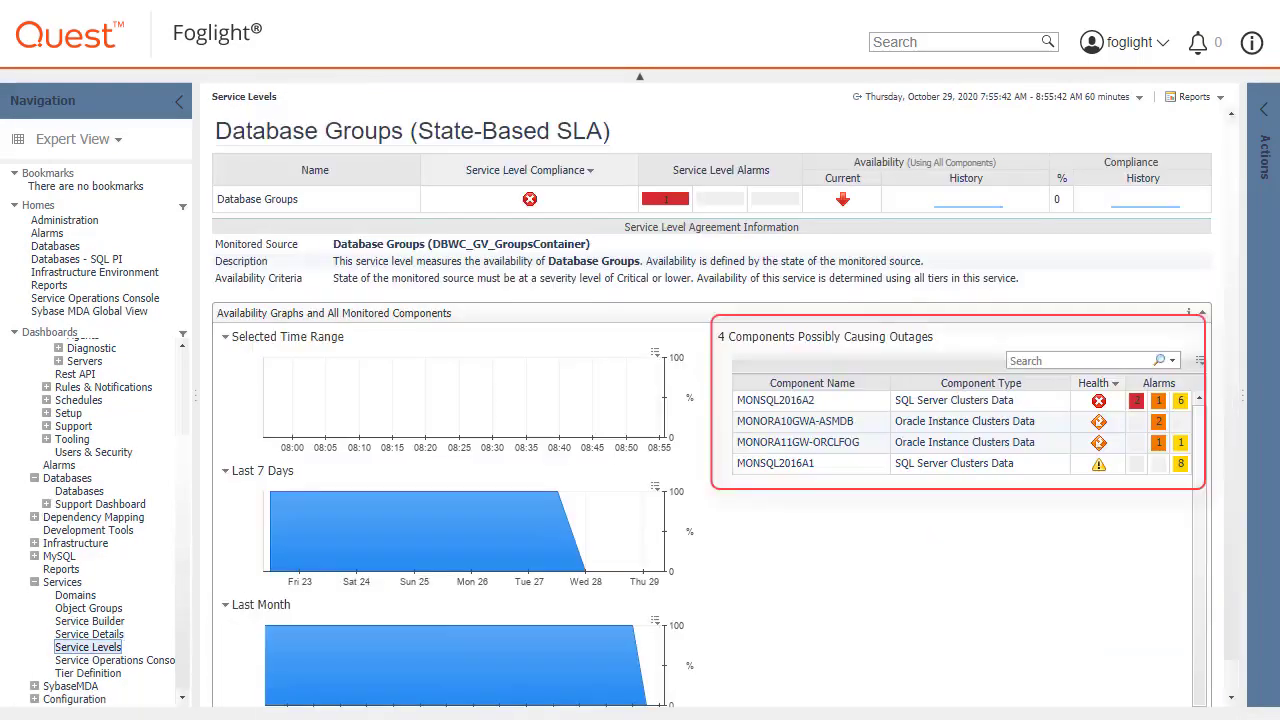
pyautogui.click(105, 660)
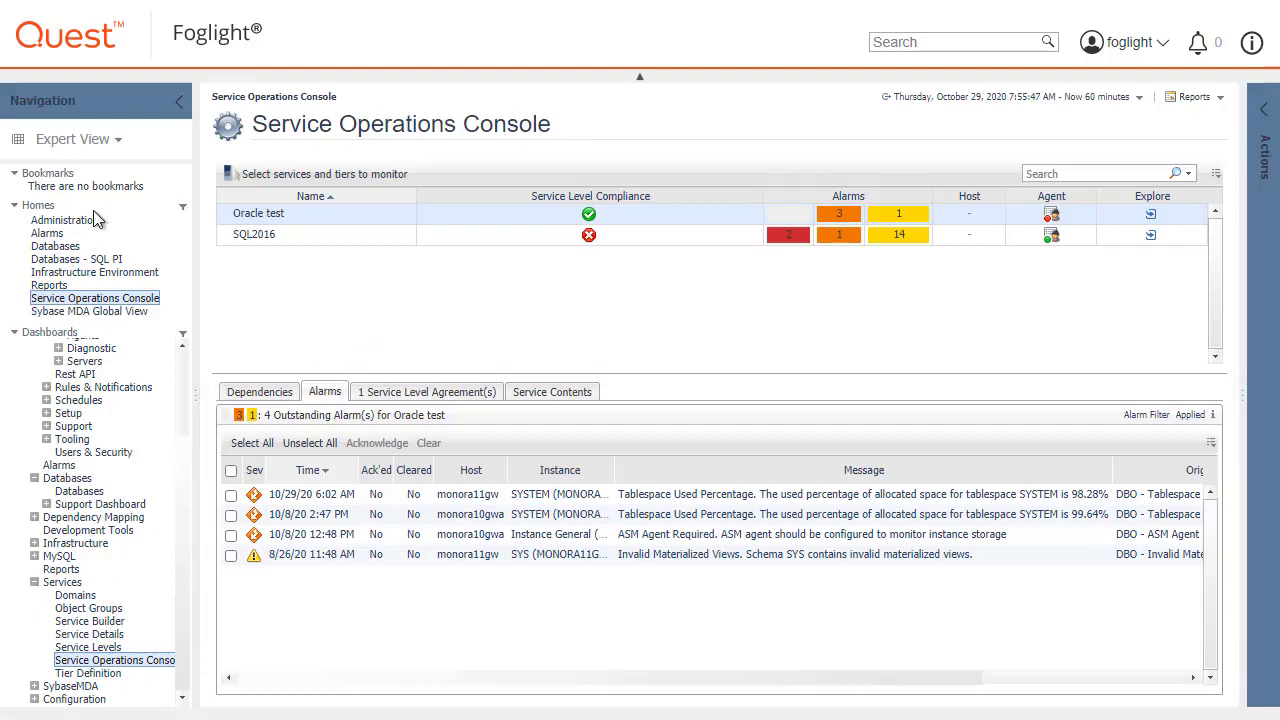
# - Return to the Alarms dashboard's alarm list and expand Foglight User Help in the help contents
pyautogui.click(47, 233)
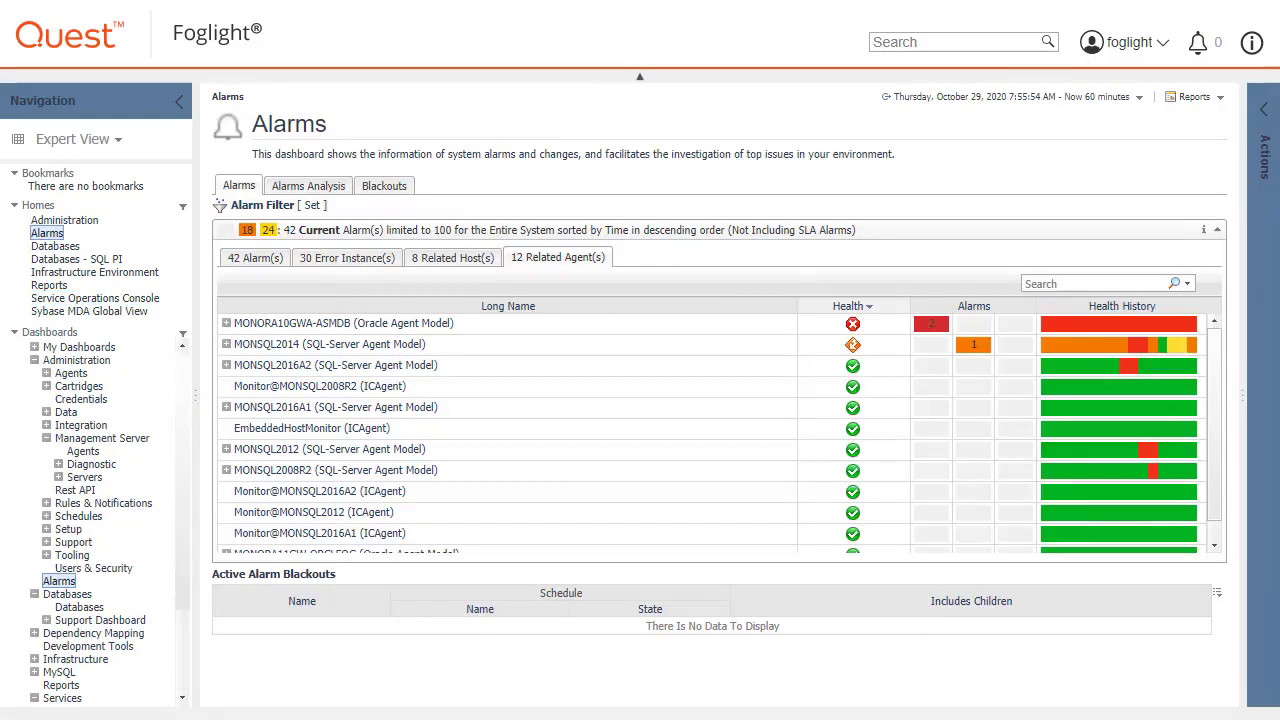
pyautogui.click(250, 258)
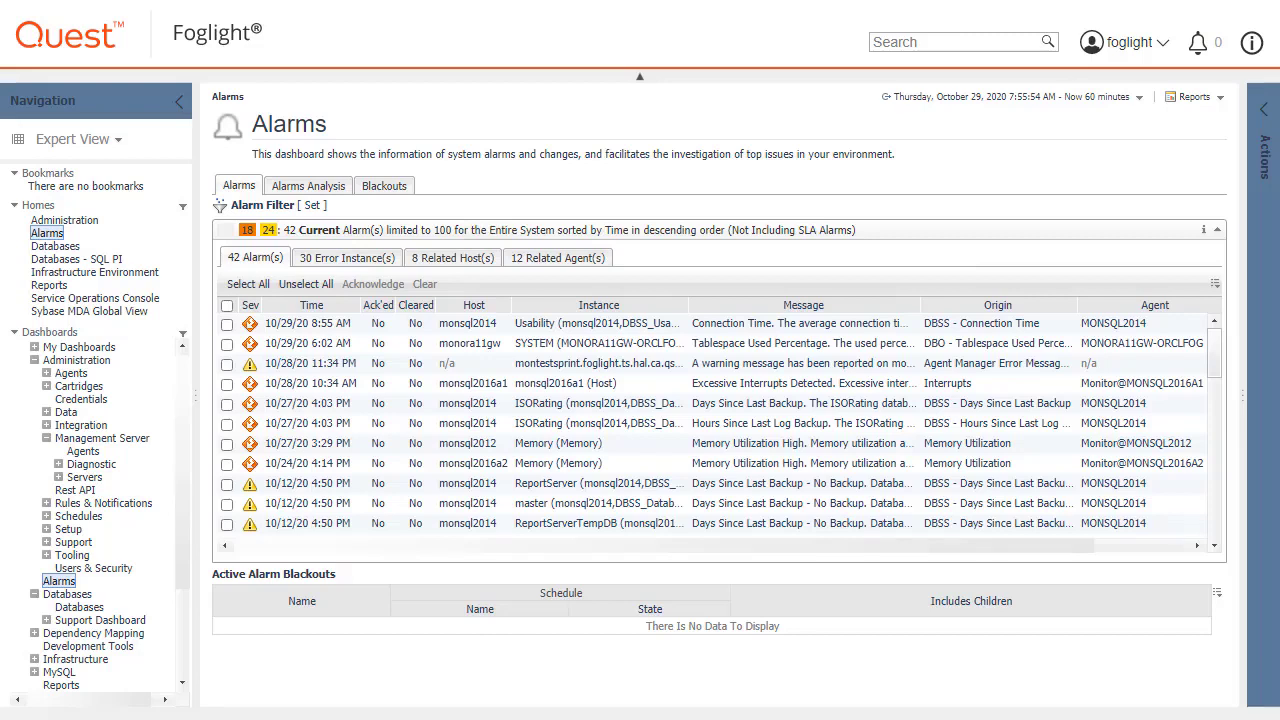
pyautogui.click(1263, 109)
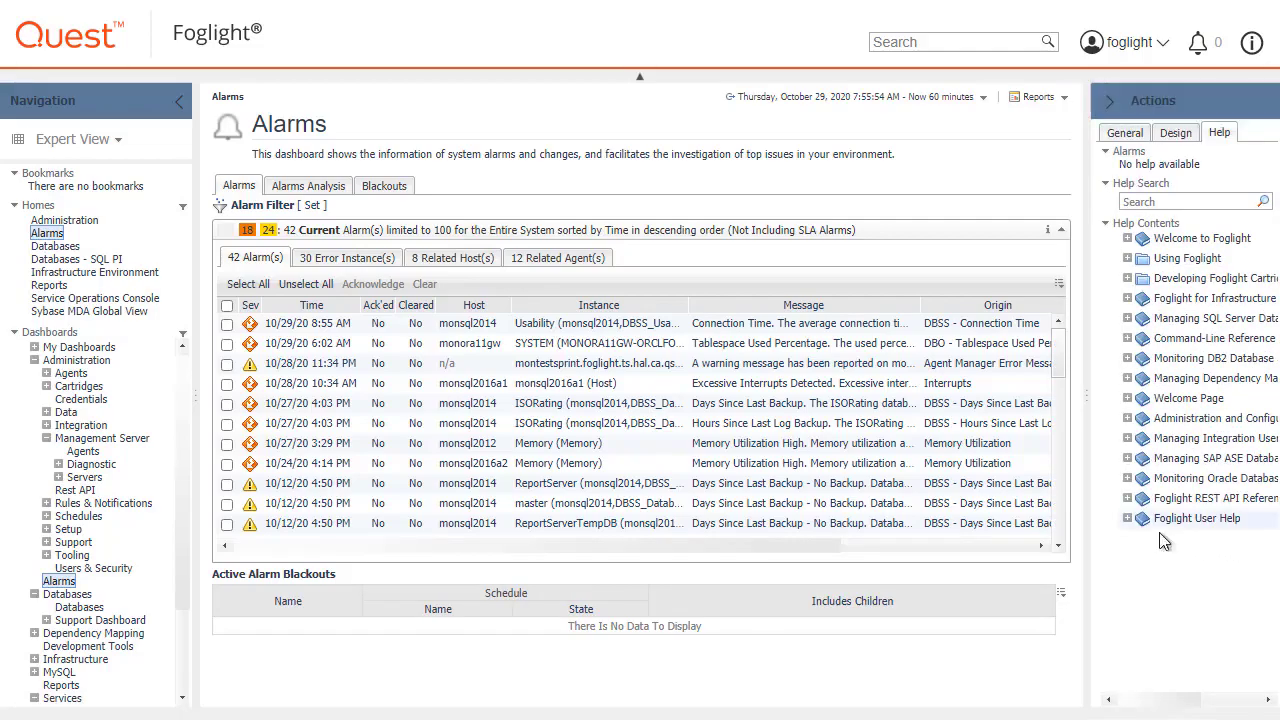
pyautogui.click(1195, 521)
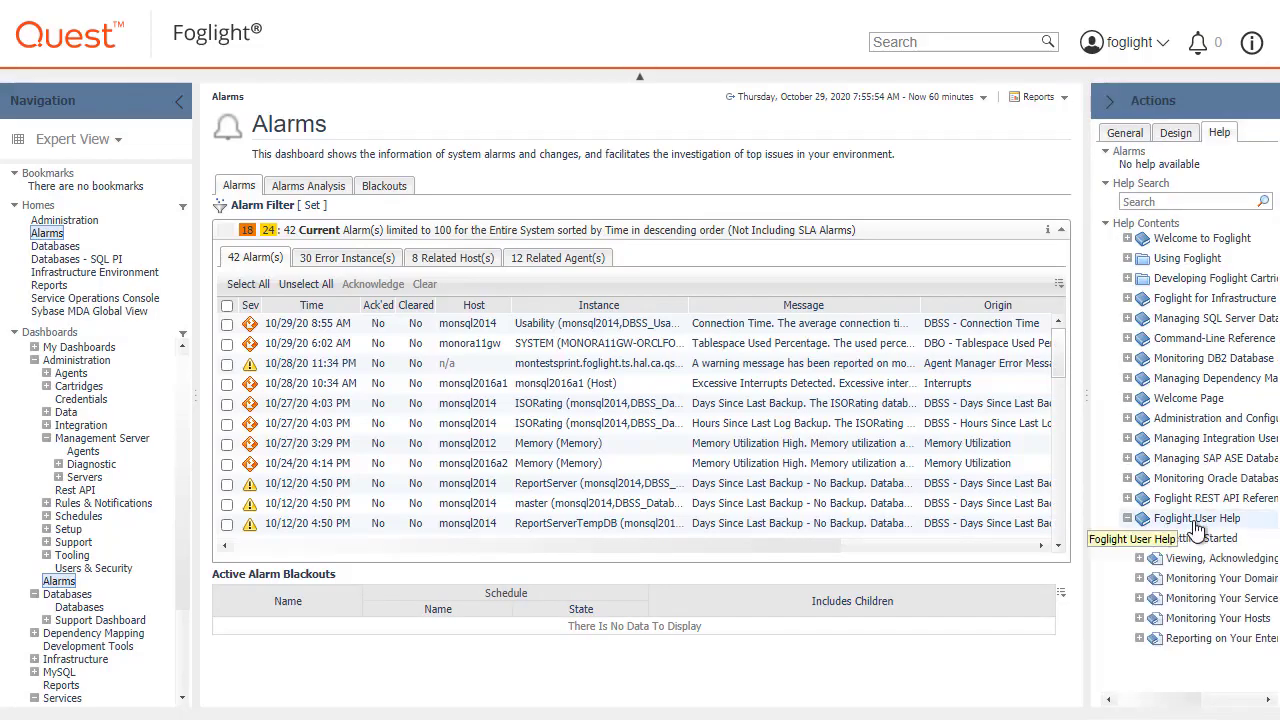